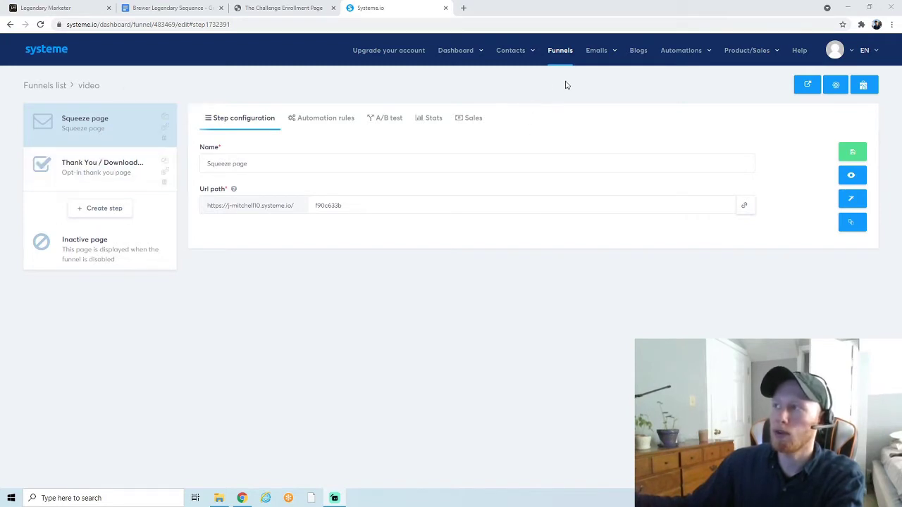
- Create a new email campaign named 'video' from the Campaigns list
mouse_move(599, 52)
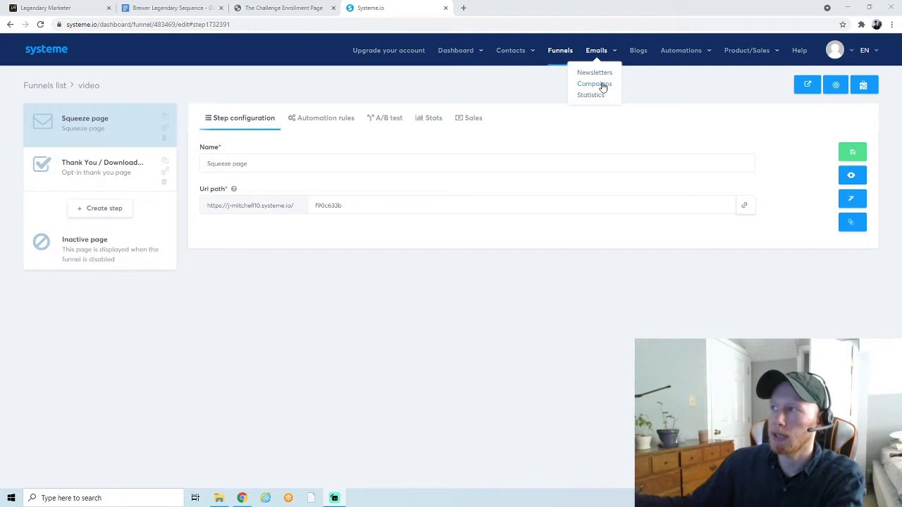
left_click(595, 85)
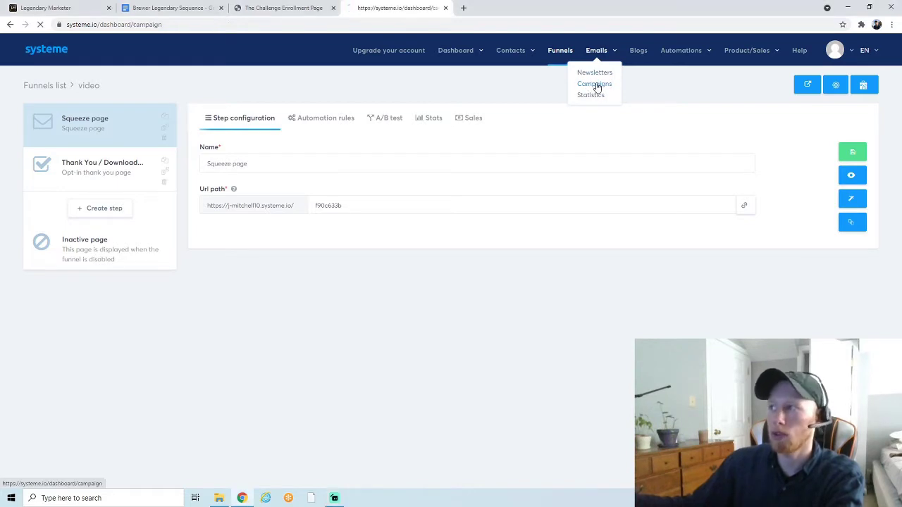
left_click(853, 92)
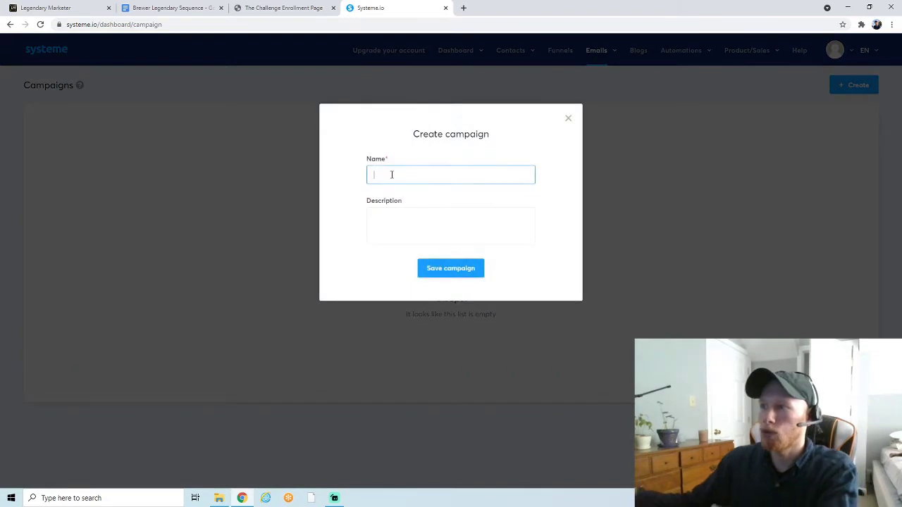
type("video")
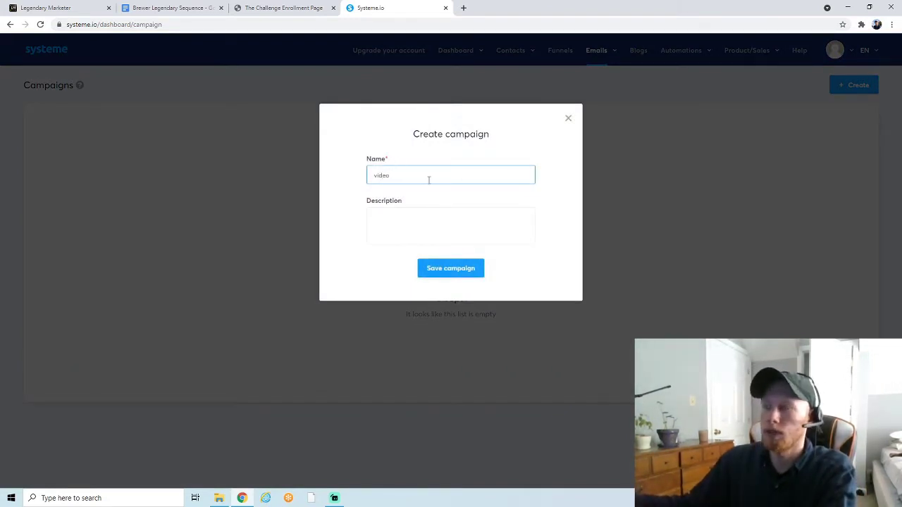
left_click(441, 273)
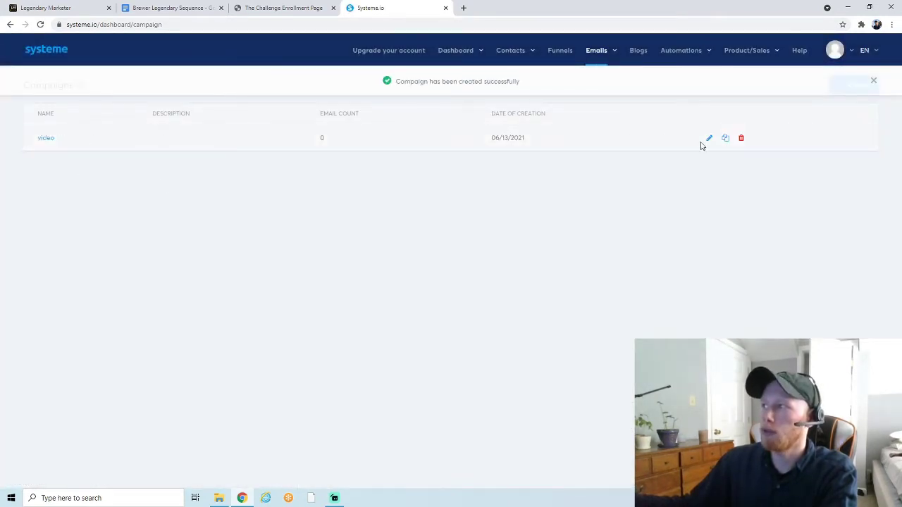
- In the video campaign, start an email with your sender name, subject 'Let Me Introduce Myself...', and the classic editor
left_click(40, 143)
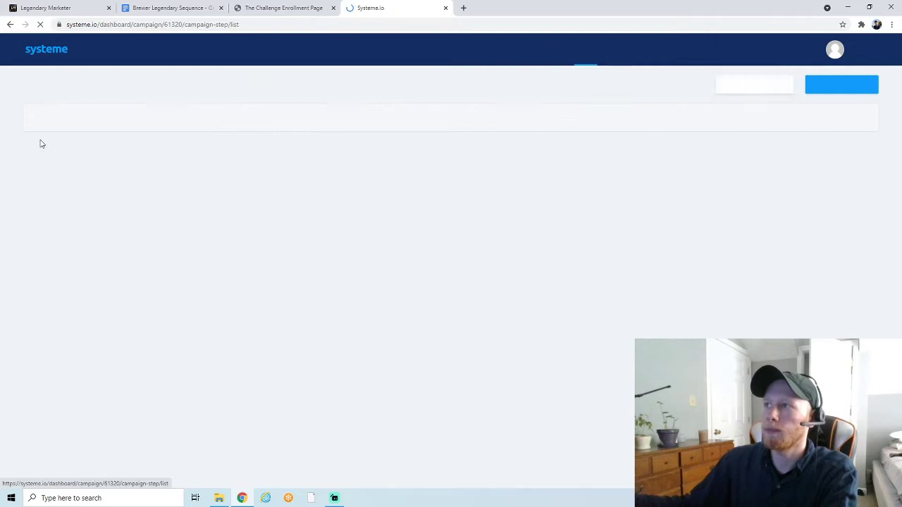
left_click(849, 87)
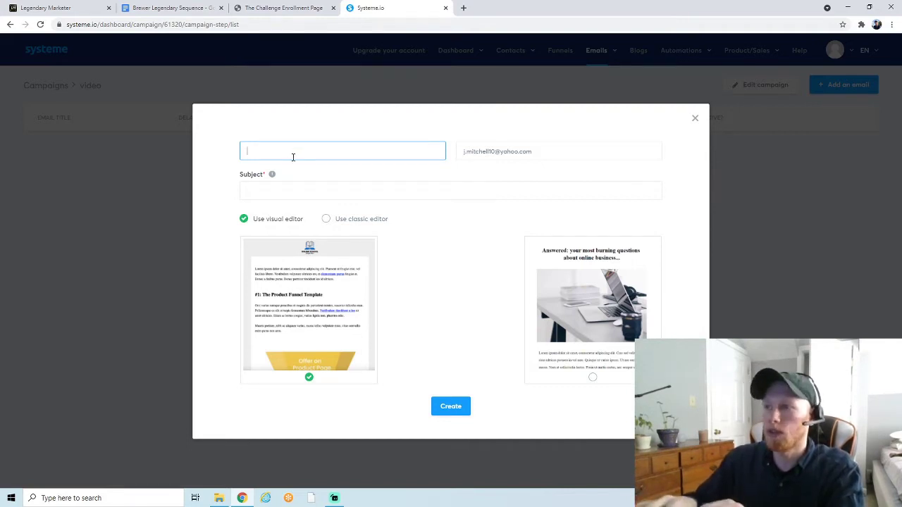
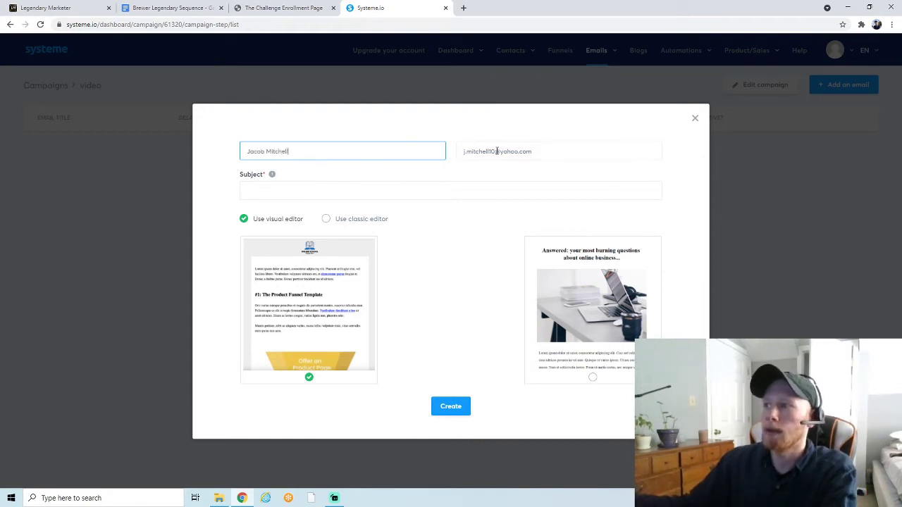
left_click(496, 151)
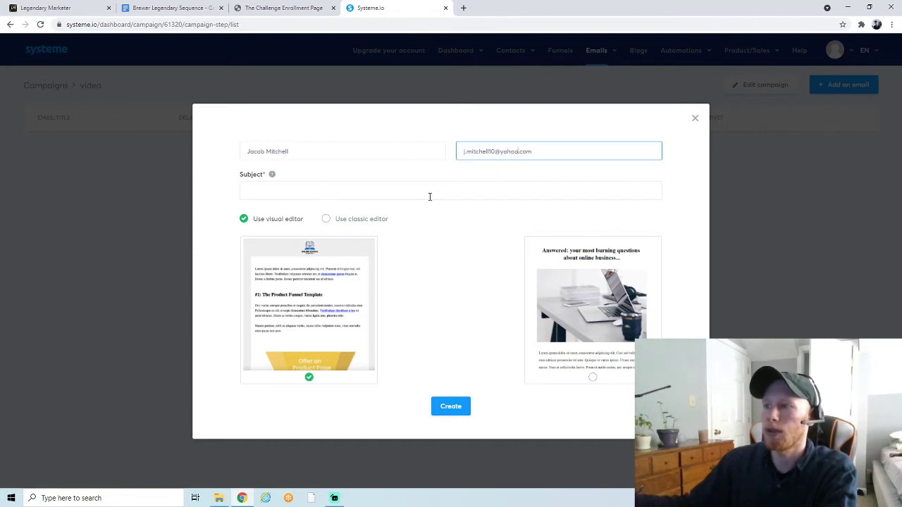
left_click(279, 188)
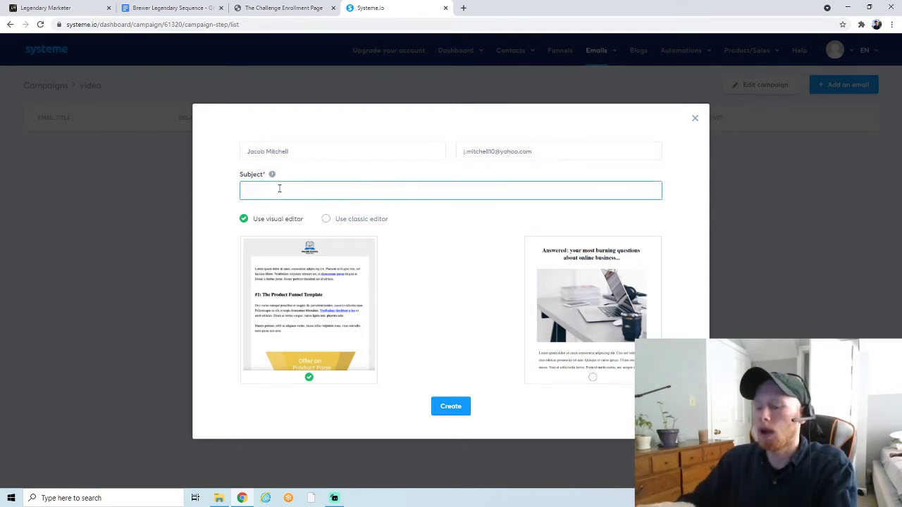
type("Let Me In")
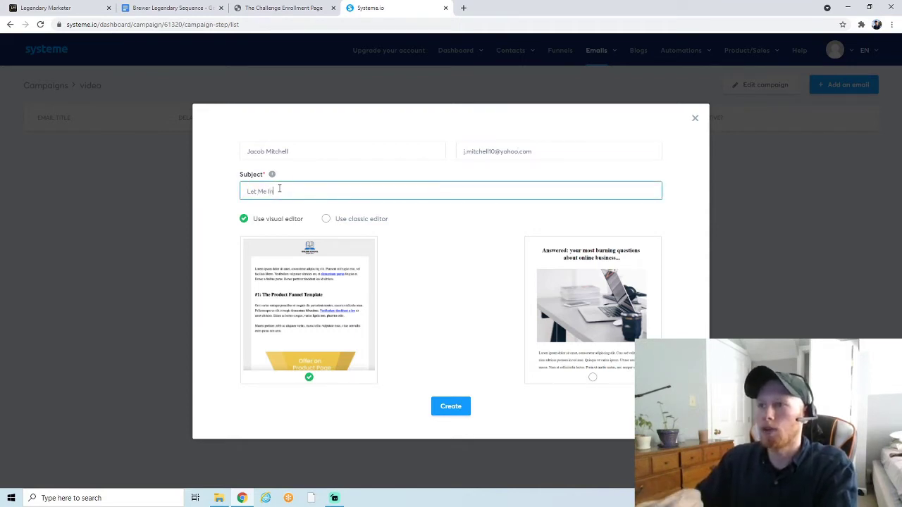
type("troduce ")
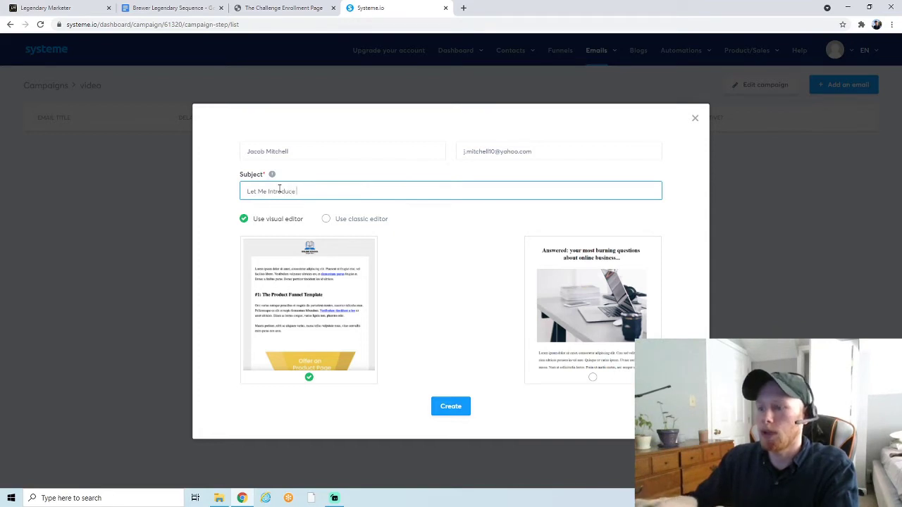
type("Myself.")
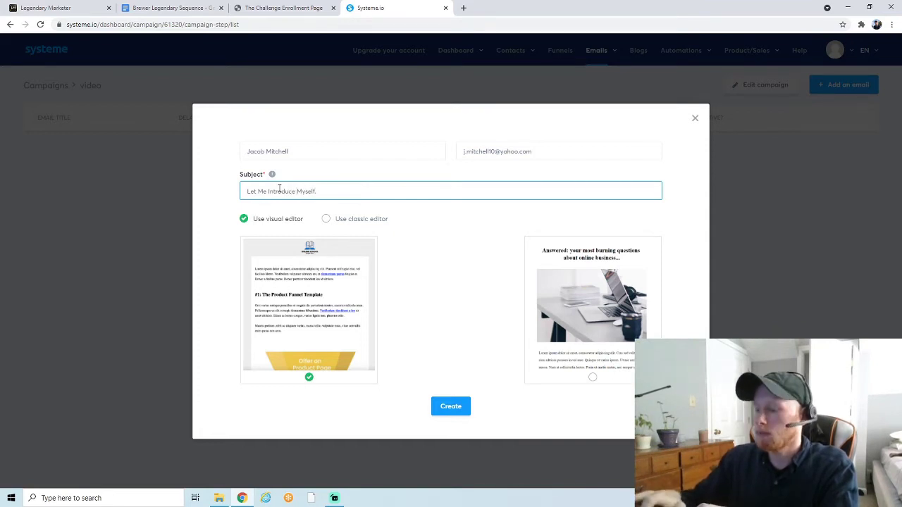
type("..")
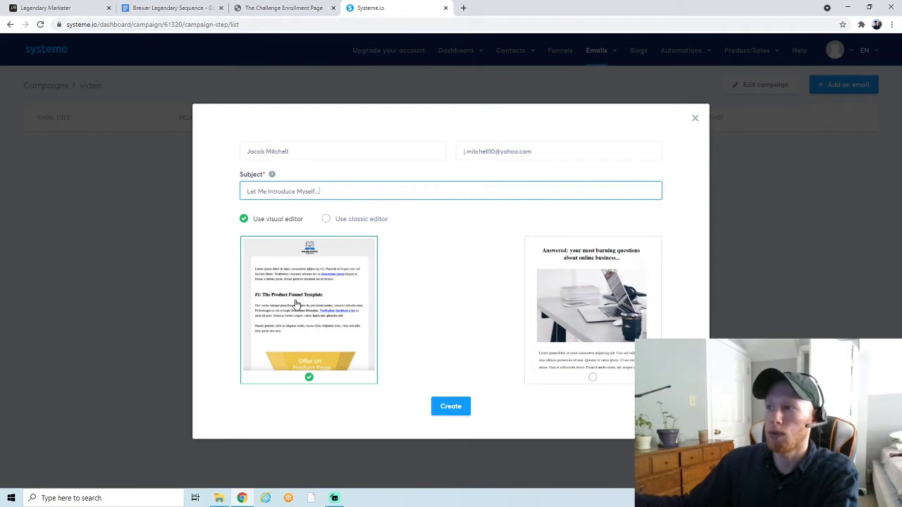
left_click(340, 222)
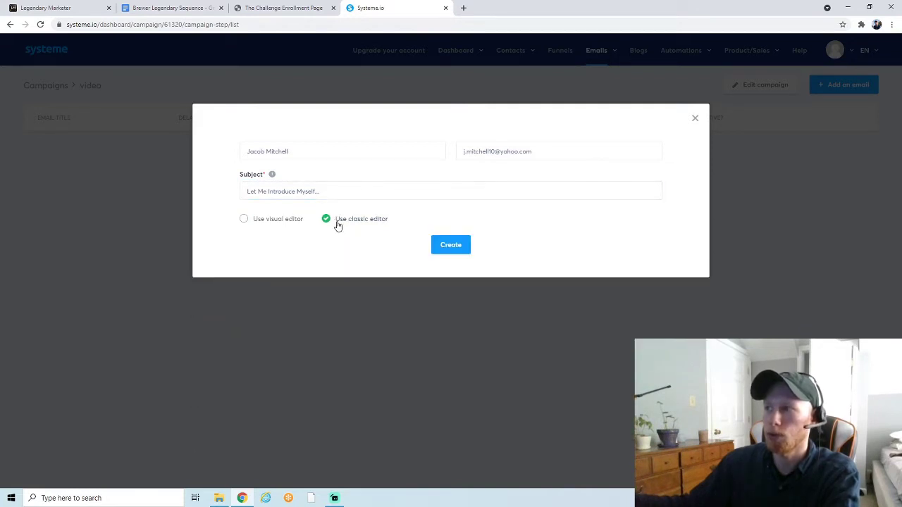
- Swap the rejected yahoo.com sender address for an address on your own domain
left_click(446, 252)
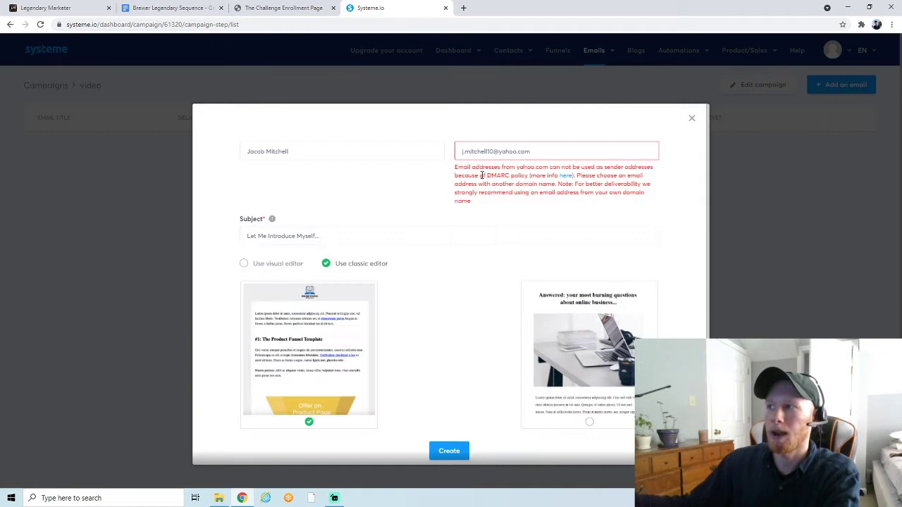
left_click_drag(530, 151, 501, 147)
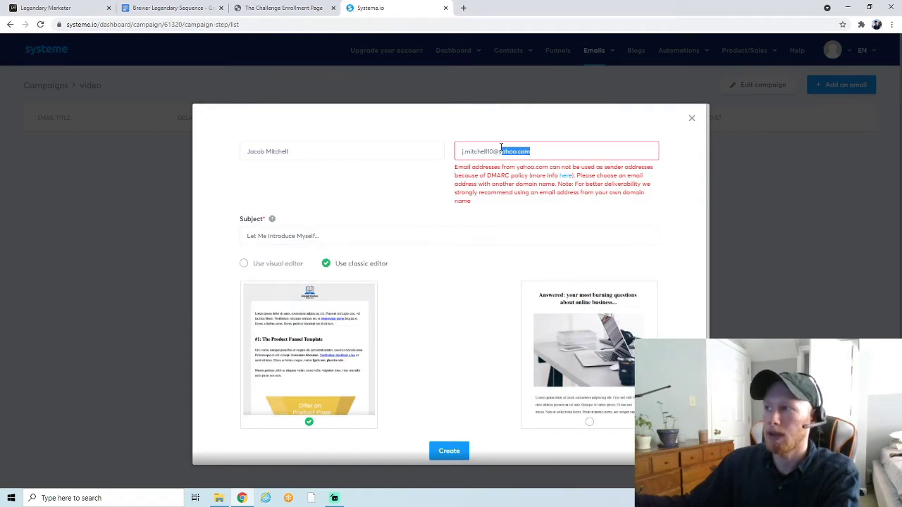
left_click(501, 148)
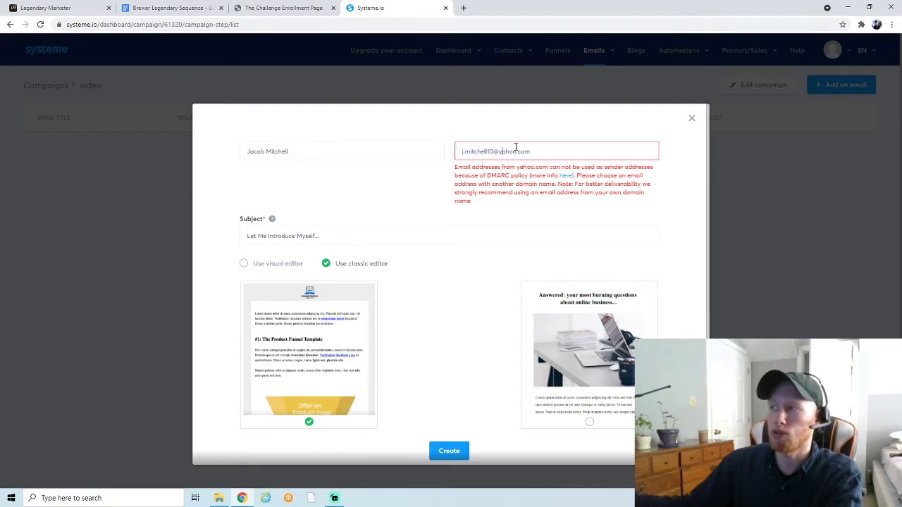
left_click_drag(515, 150, 462, 151)
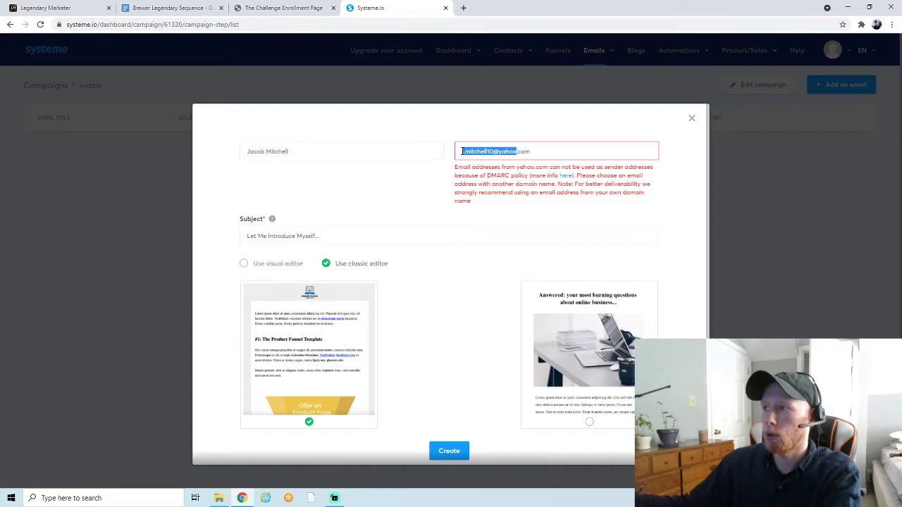
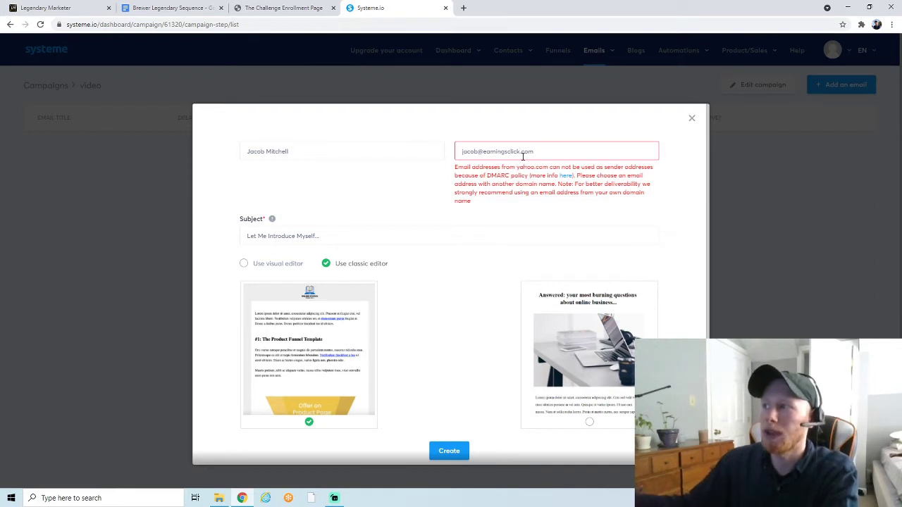
left_click_drag(522, 156, 484, 157)
left_click(513, 155)
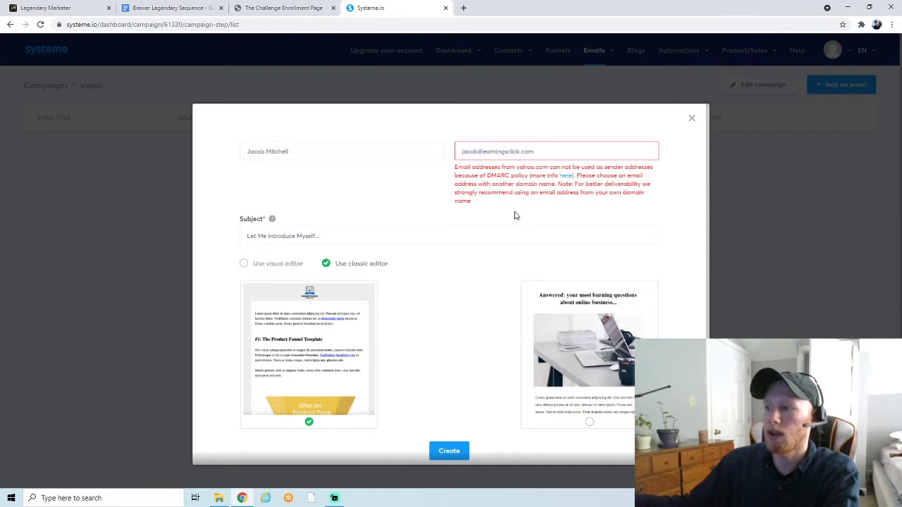
- Create the intro email, then bring up the Brewer Legendary Sequence Google Doc
left_click(449, 452)
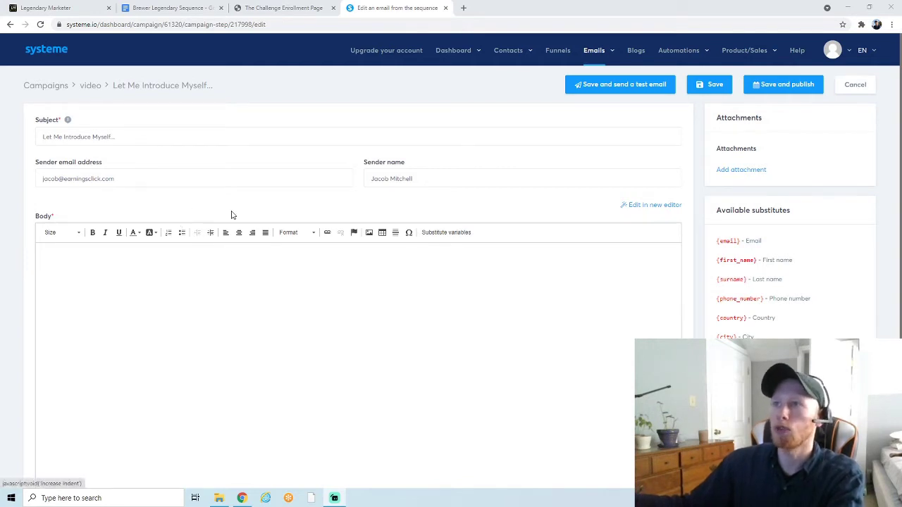
left_click(190, 9)
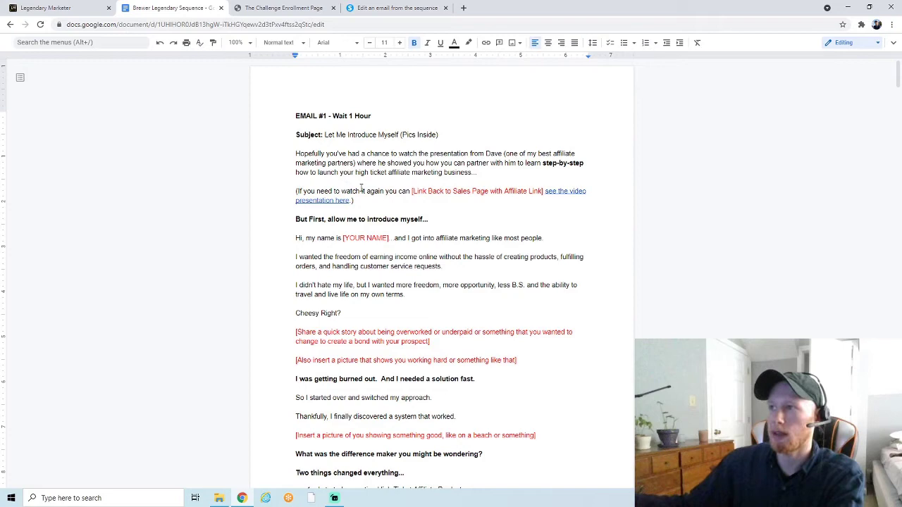
- Copy the EMAIL #1 body text, down to its sign-off, from the Google Doc
scroll(362, 189, "down", 3)
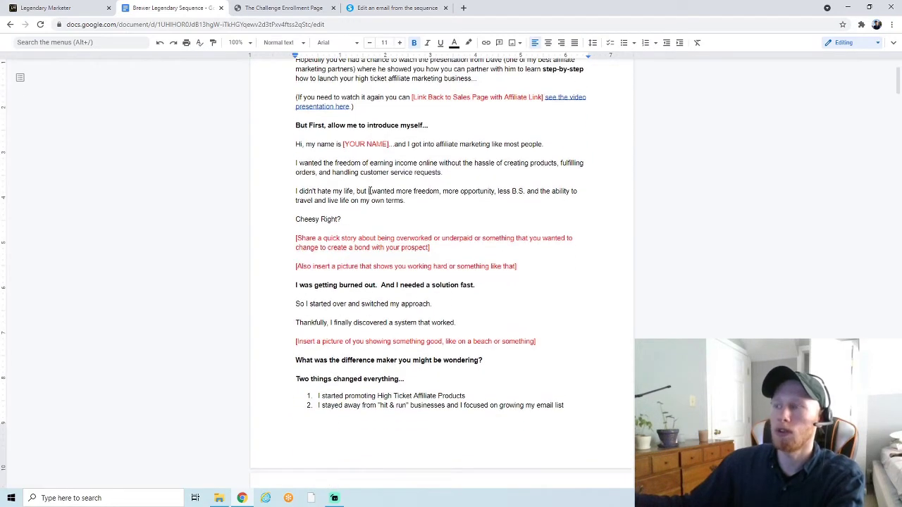
scroll(369, 190, "up", 3)
scroll(369, 190, "down", 2)
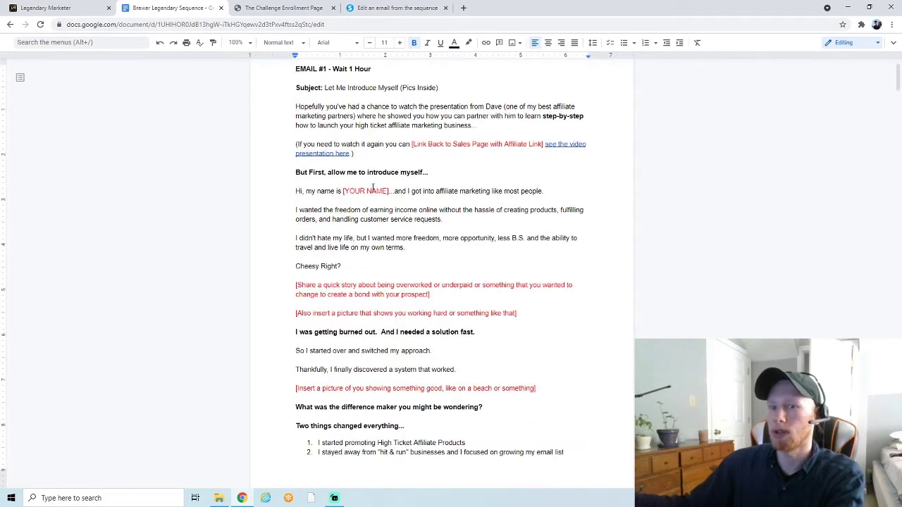
scroll(365, 175, "down", 15)
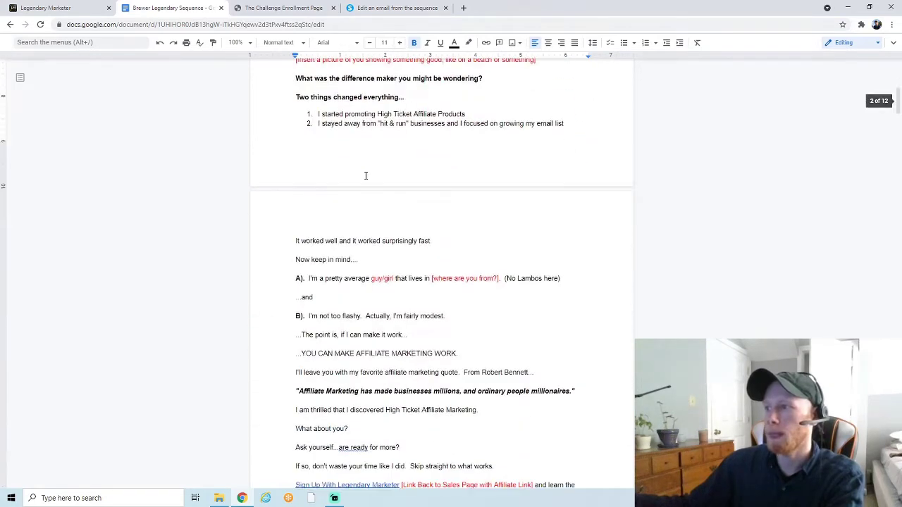
scroll(366, 176, "down", 3)
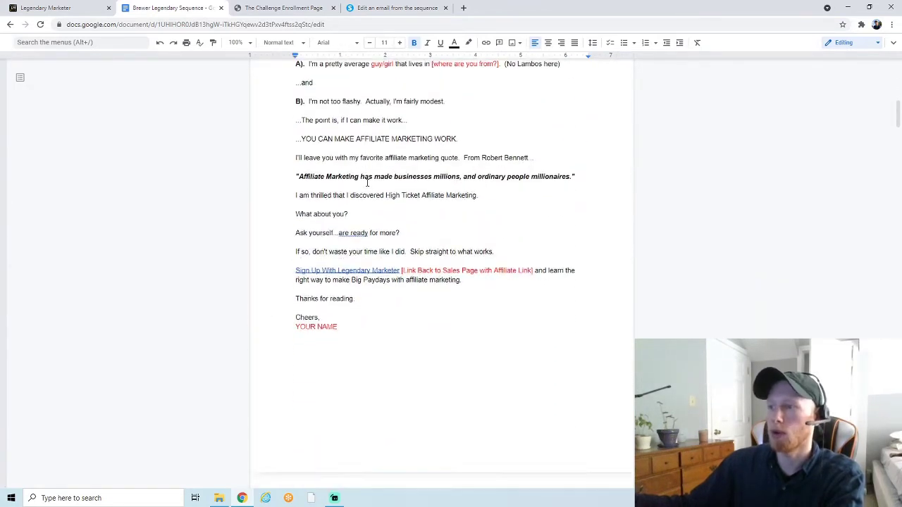
left_click_drag(367, 322, 295, 131)
right_click(325, 137)
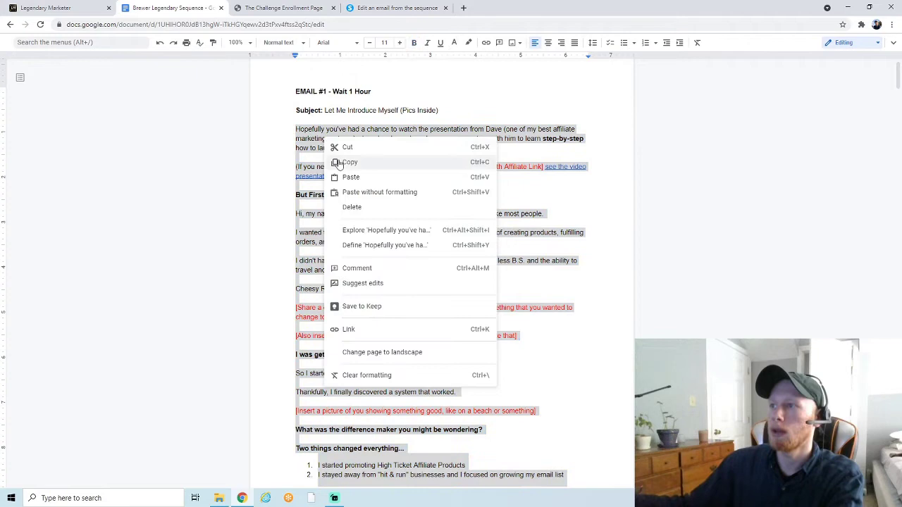
left_click(341, 162)
left_click(367, 10)
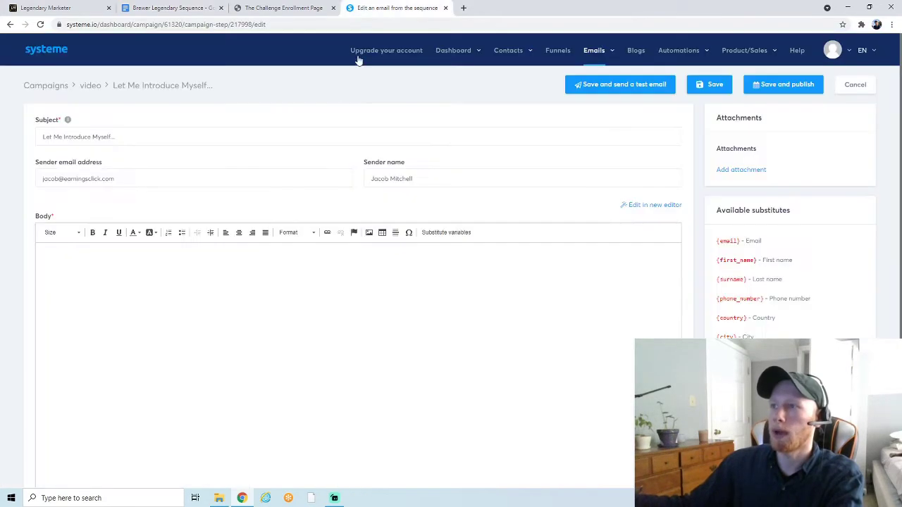
left_click(210, 306)
key("ctrl+v")
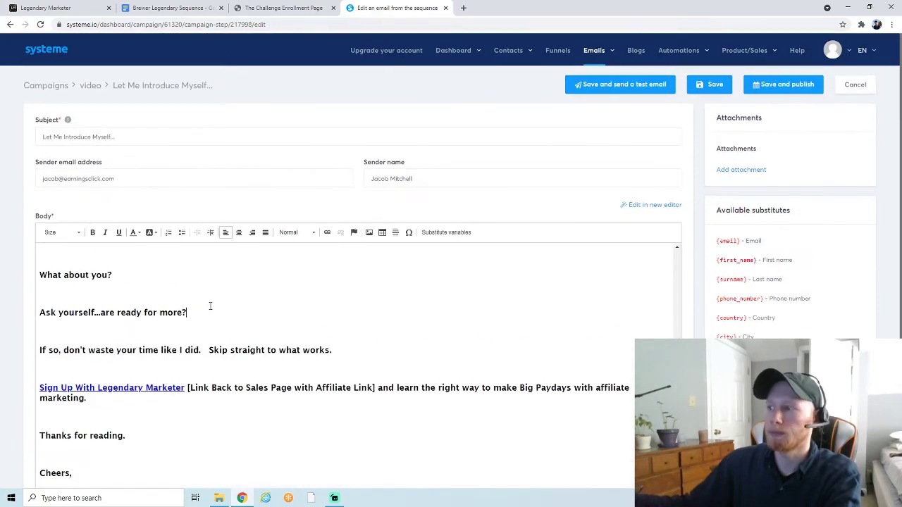
scroll(209, 306, "up", 15)
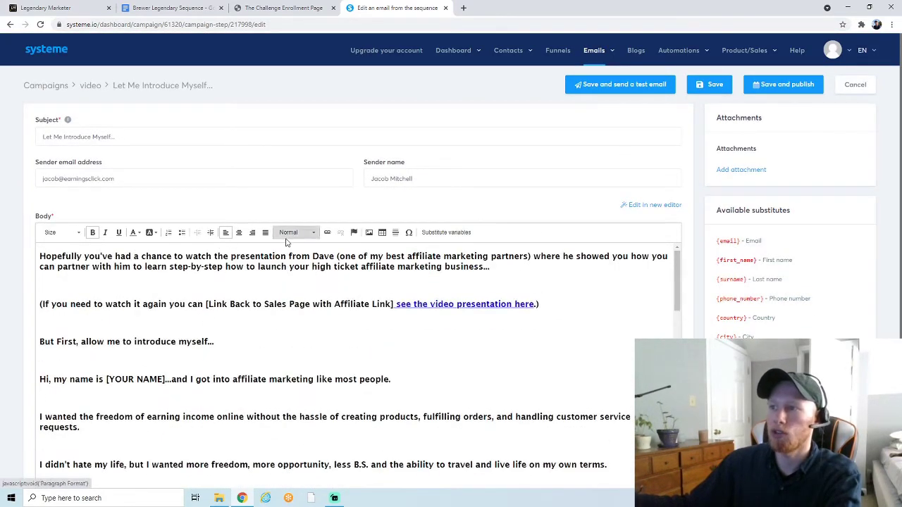
left_click(236, 277)
key("ctrl+a")
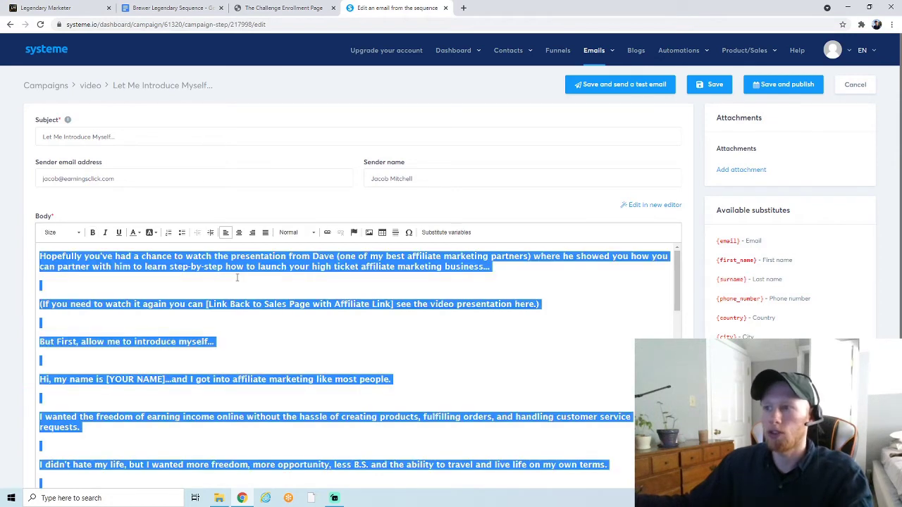
left_click(290, 234)
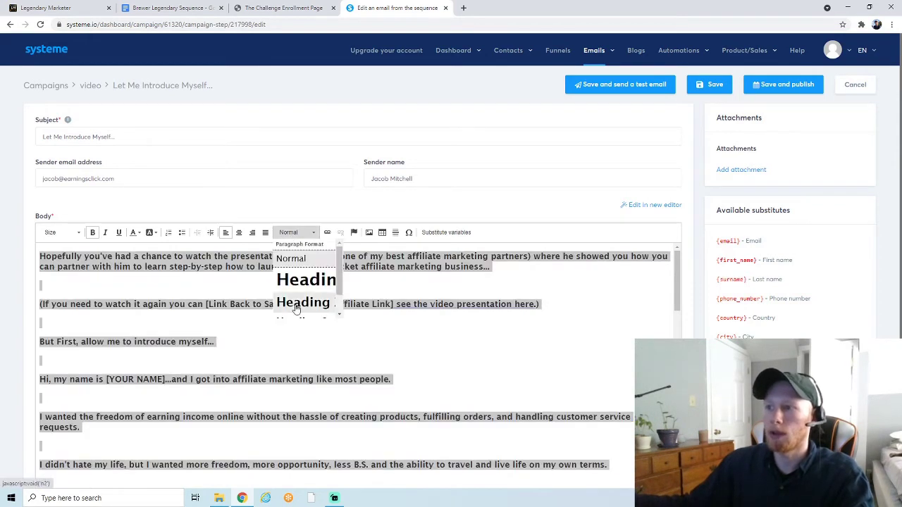
left_click(79, 233)
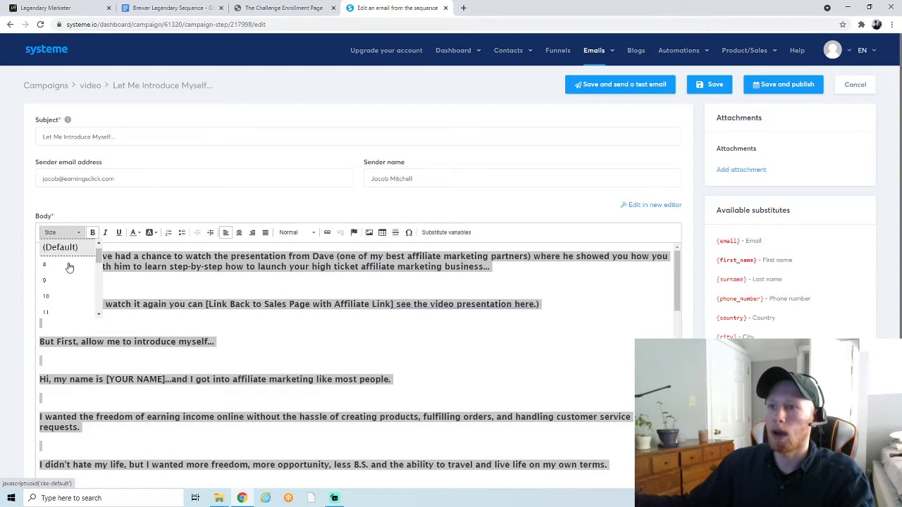
left_click(216, 257)
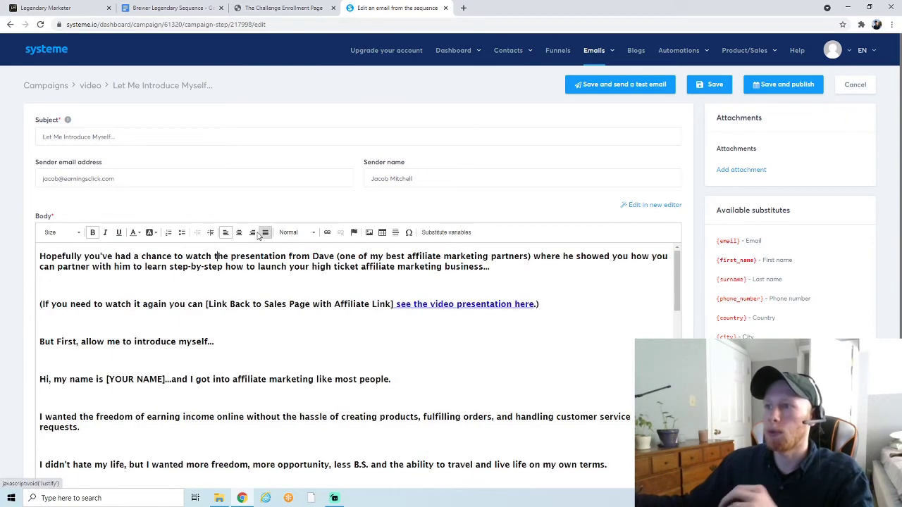
left_click(104, 233)
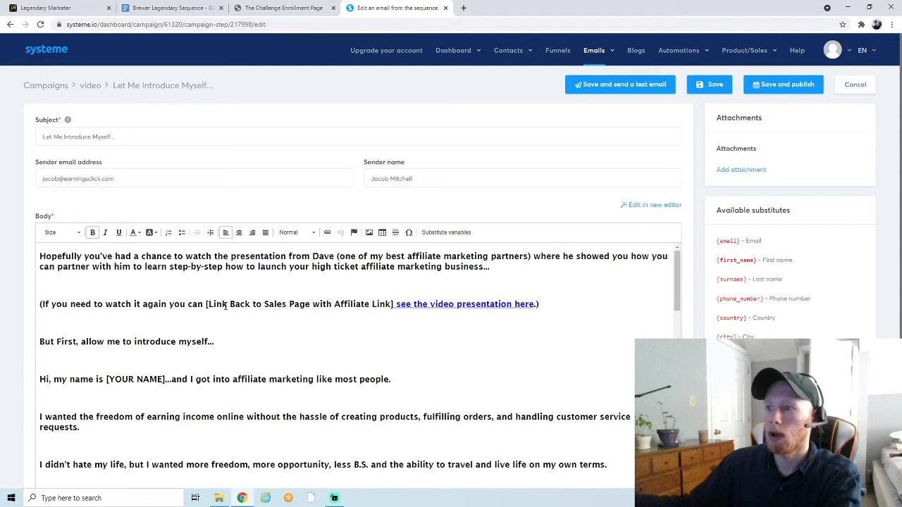
- Delete the [Link Back to Sales Page with Affiliate Link] placeholder and clear the video presentation link's old URL
left_click_drag(212, 307, 397, 308)
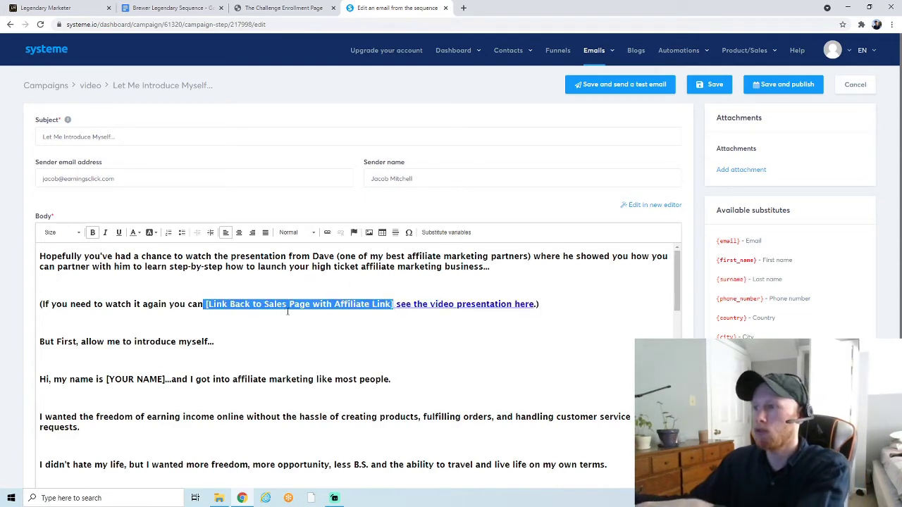
key("BackSpace")
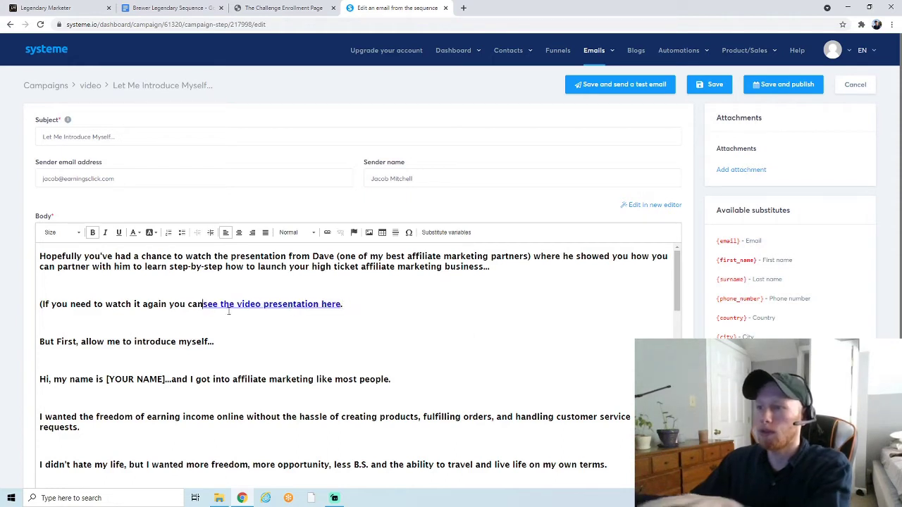
left_click(365, 305)
left_click_drag(346, 307, 211, 308)
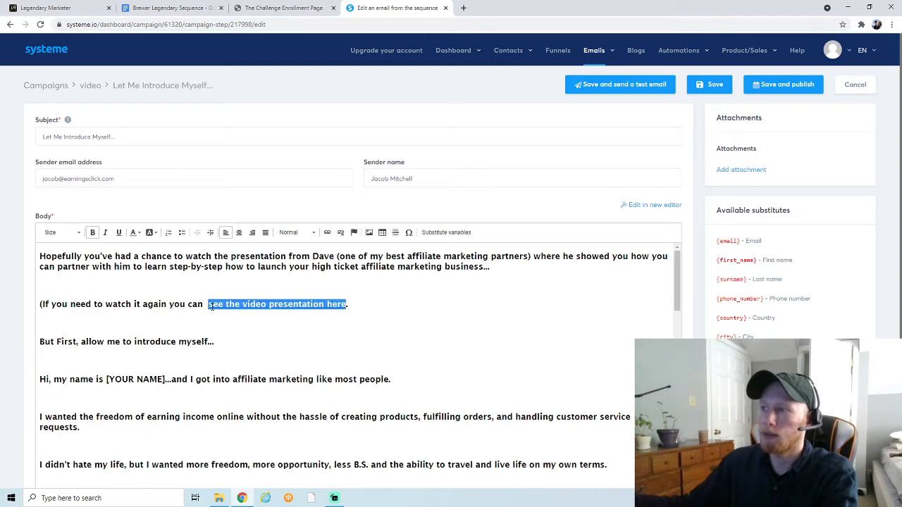
left_click(326, 233)
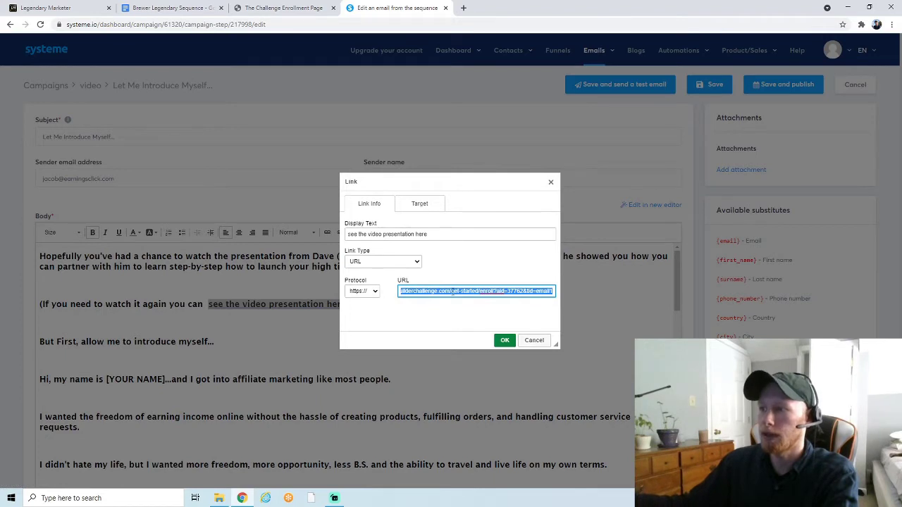
key("BackSpace")
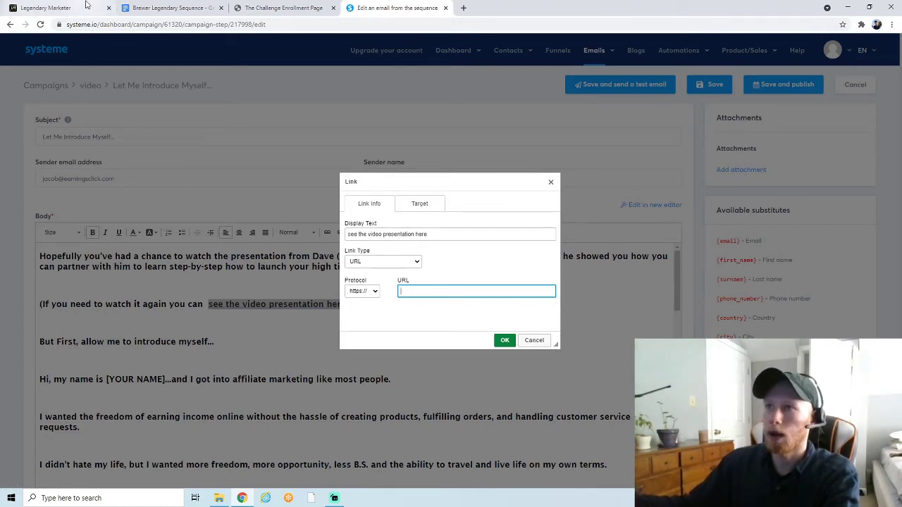
- Copy the Business Challenge sales page affiliate link from Legendary Marketer's funnel affiliate links
left_click(46, 8)
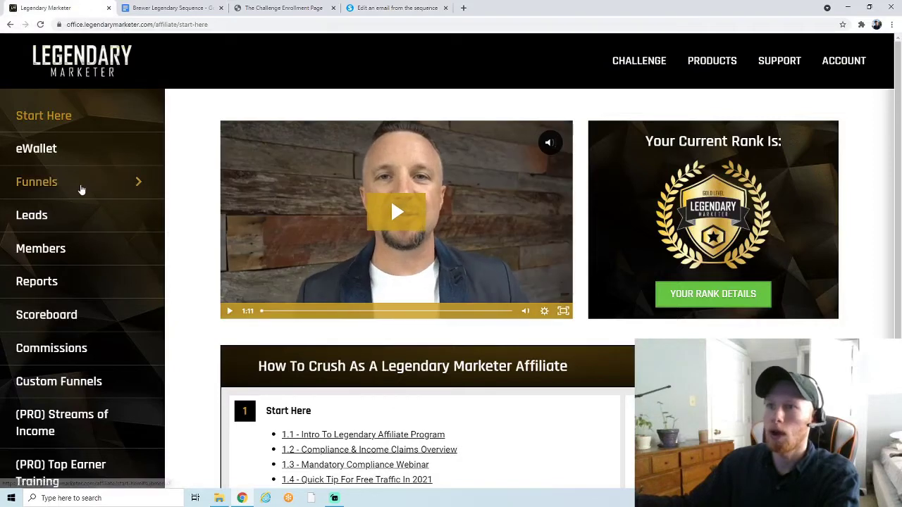
left_click(111, 182)
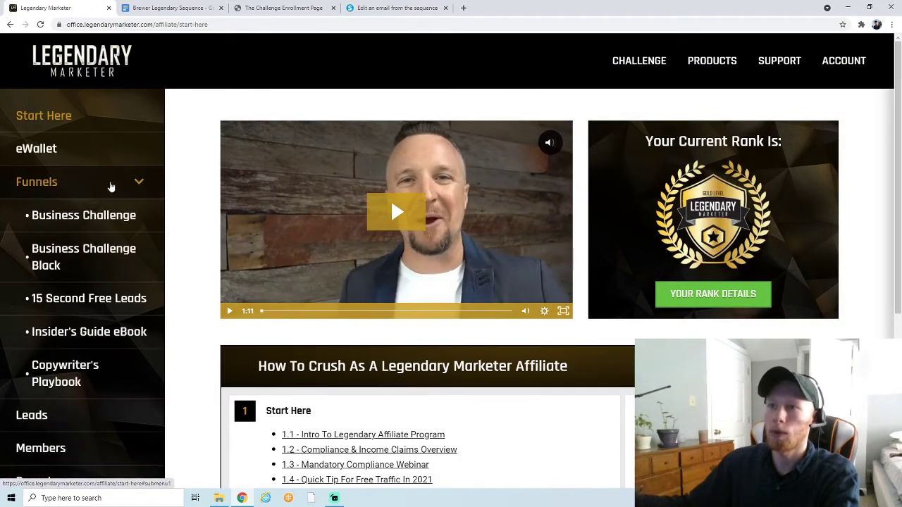
left_click(91, 213)
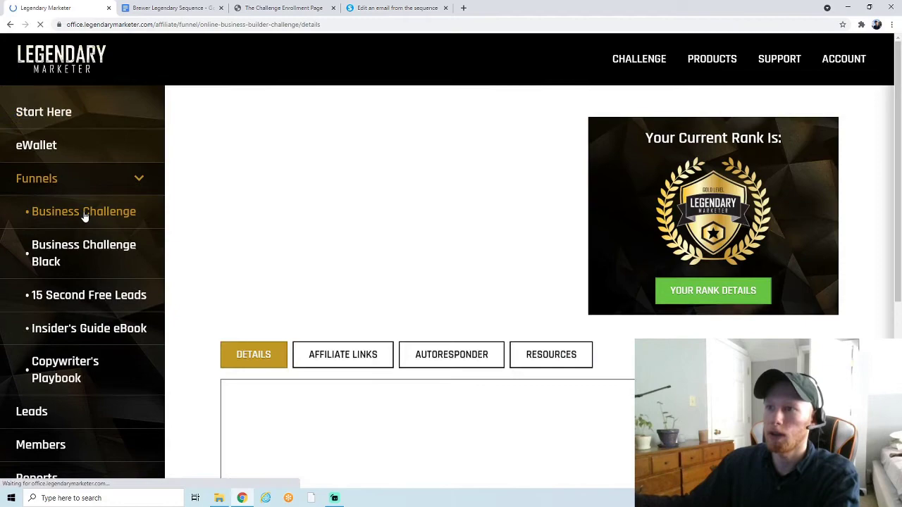
left_click(357, 360)
scroll(451, 331, "down", 12)
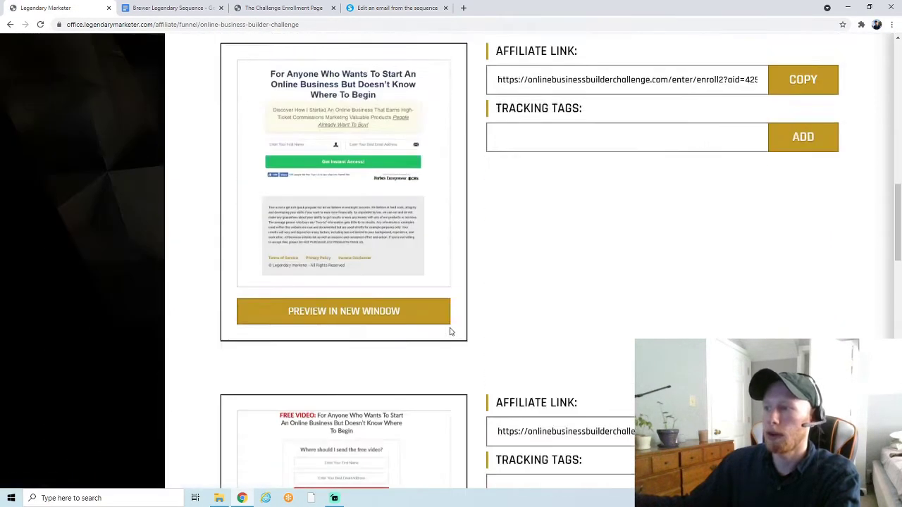
scroll(451, 331, "down", 3)
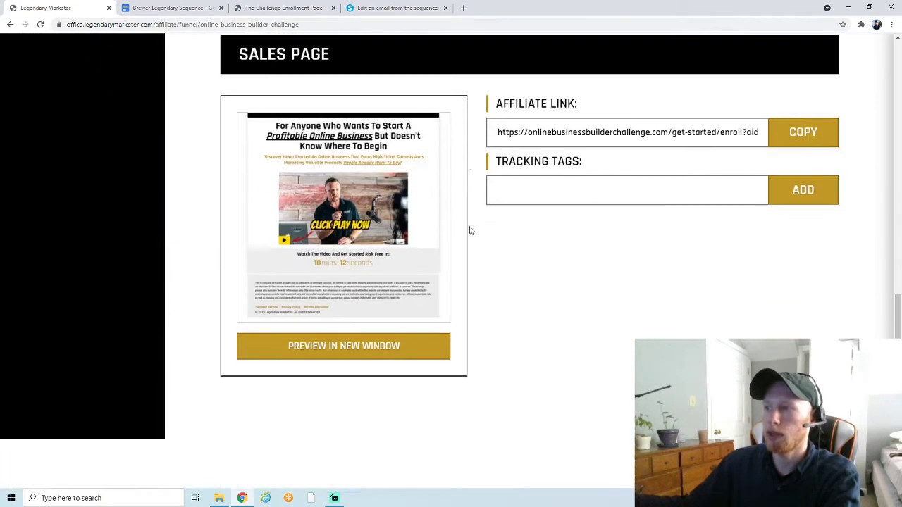
left_click(809, 132)
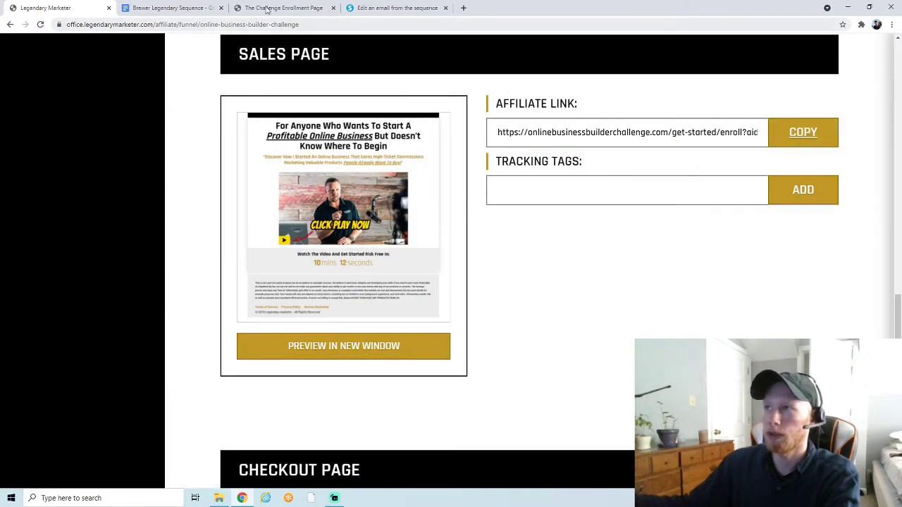
left_click(377, 10)
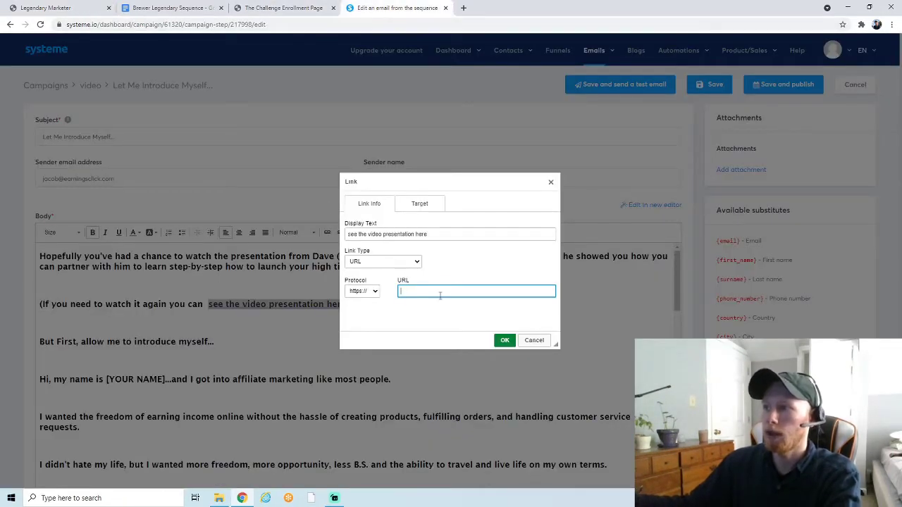
- Paste the affiliate URL as the 'see the video presentation here' link address and confirm it
key("ctrl+v")
scroll(440, 296, "down", 1)
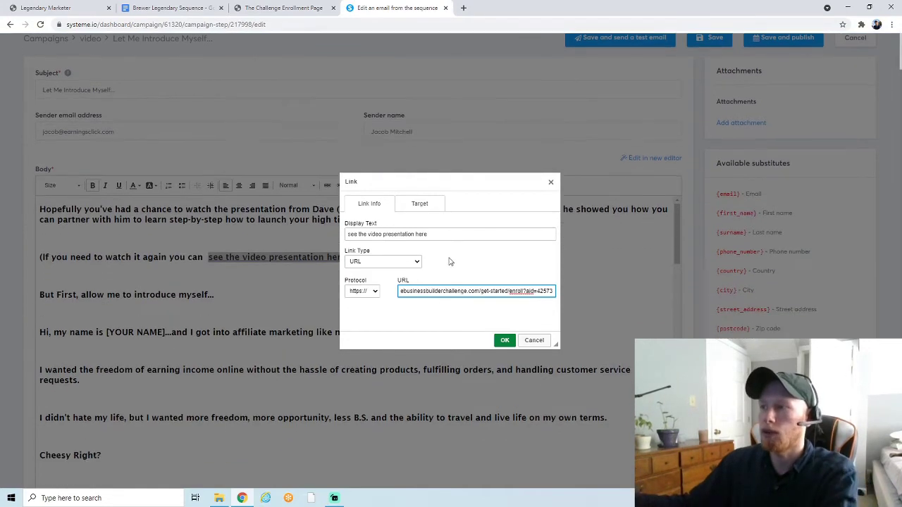
left_click(504, 341)
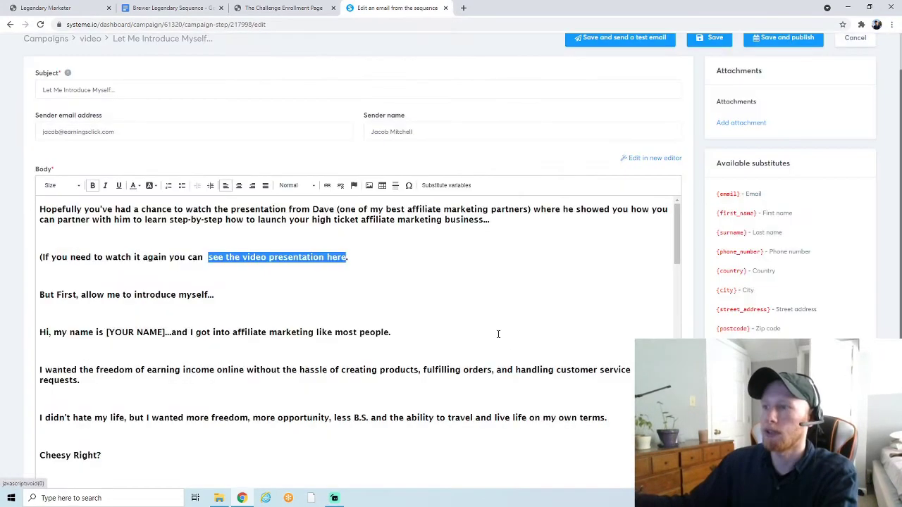
left_click(209, 266)
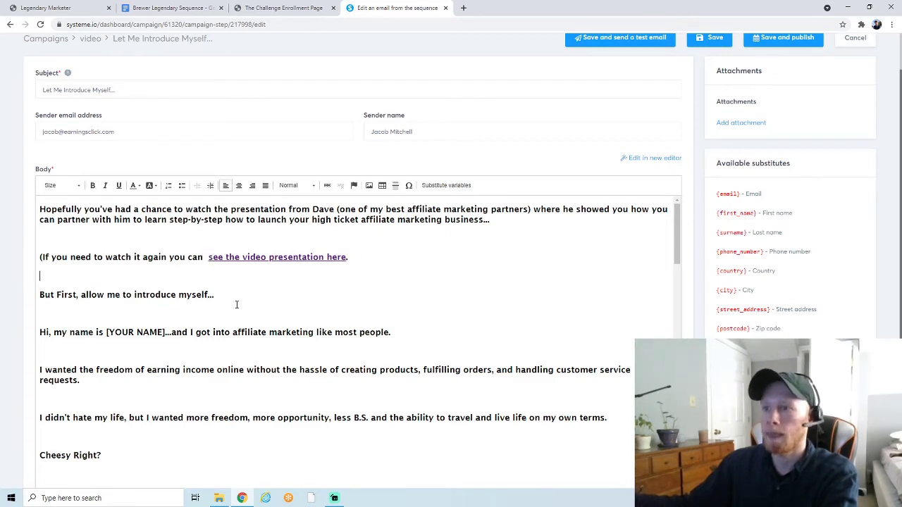
- Replace the [YOUR NAME] placeholder with the sender's first name
scroll(109, 260, "down", 2)
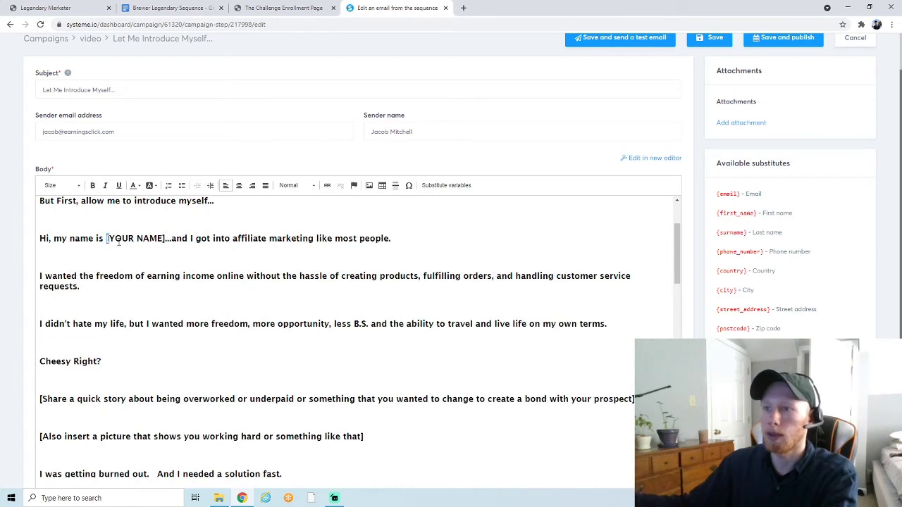
left_click_drag(119, 241, 160, 238)
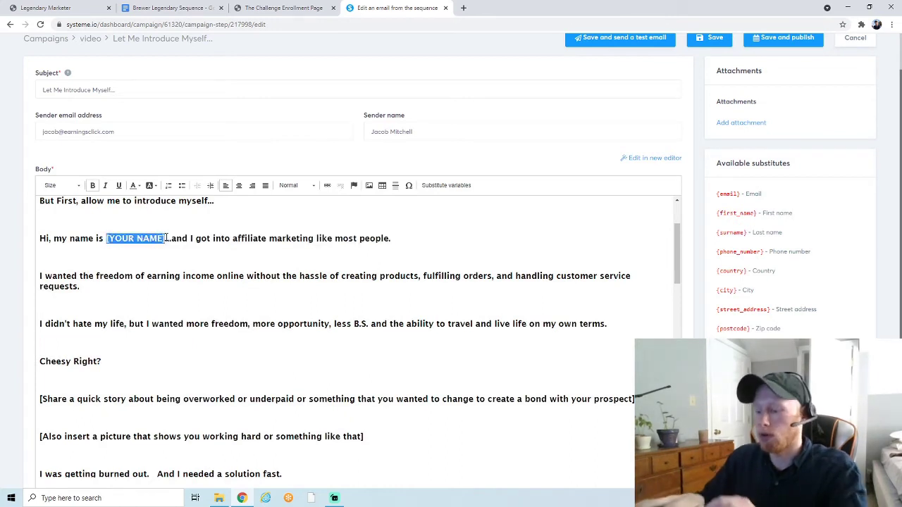
type("Jacob")
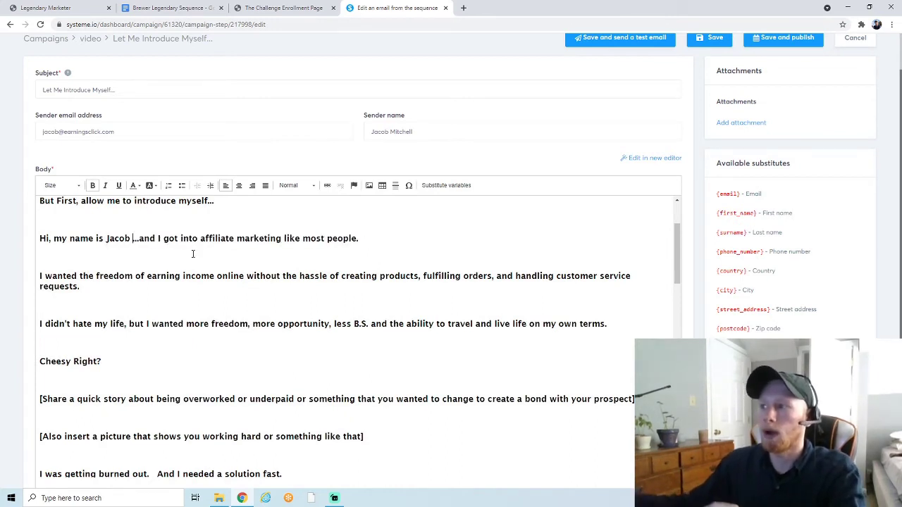
left_click(193, 255)
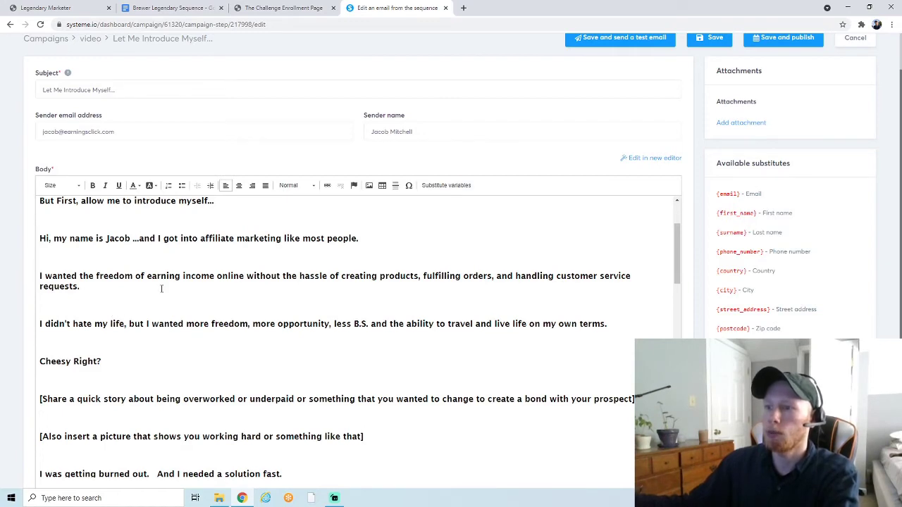
- Select the bracketed picture-prompt line below the story prompt
scroll(324, 279, "down", 1)
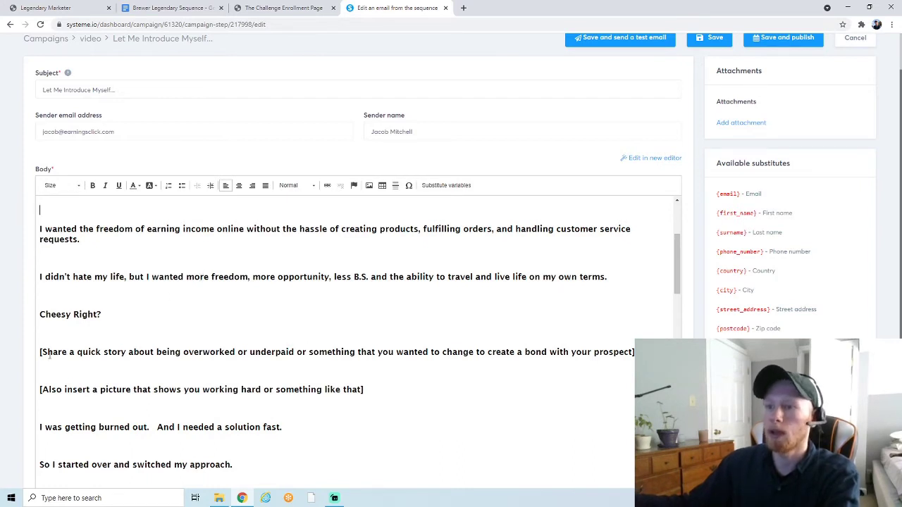
left_click_drag(53, 352, 629, 346)
left_click(245, 340)
scroll(101, 351, "down", 1)
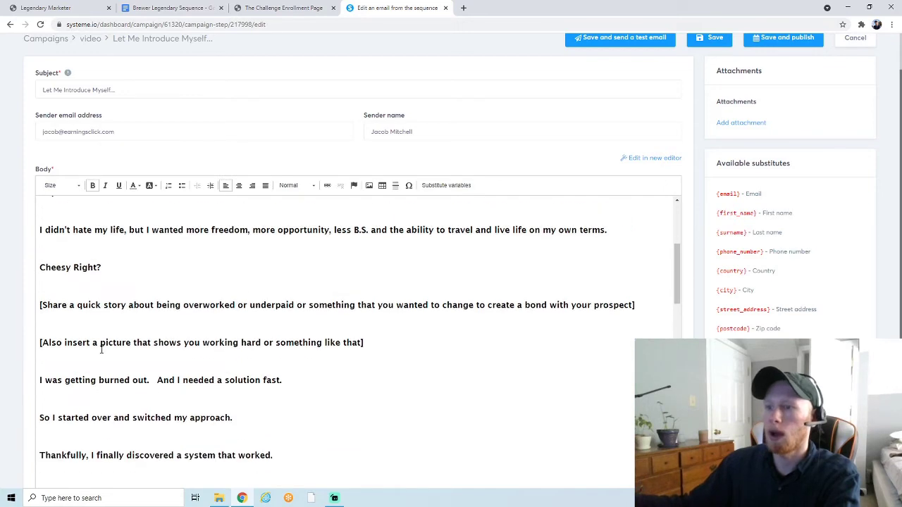
left_click_drag(38, 346, 364, 343)
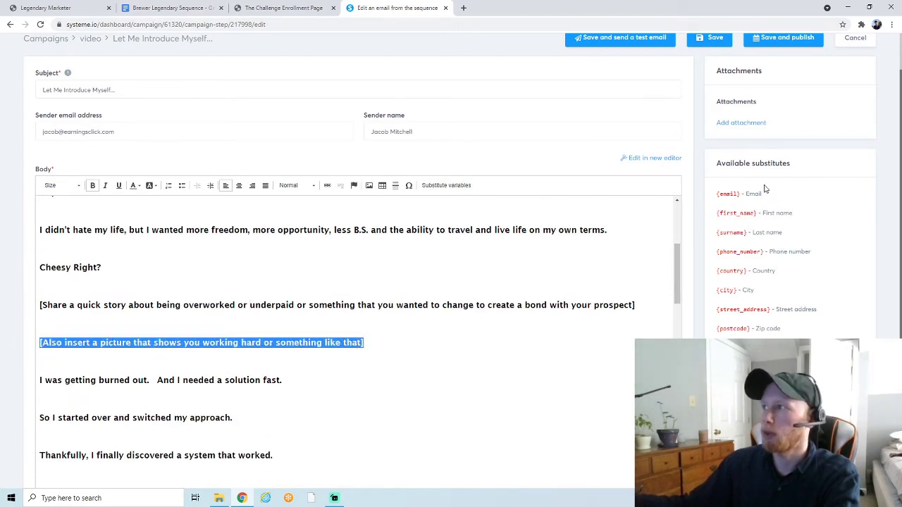
scroll(761, 188, "up", 1)
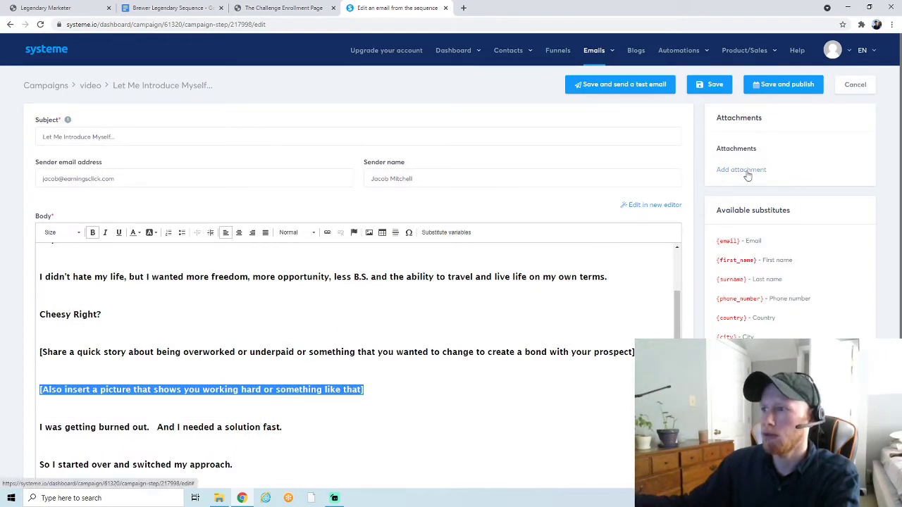
- Upload 'vermont pic square' from the Desktop and insert it in place of the picture placeholder
left_click(748, 171)
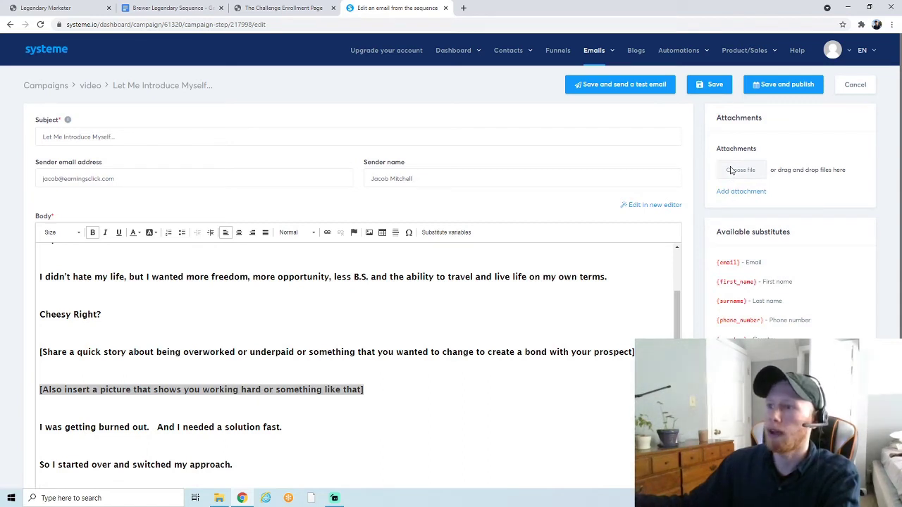
left_click(369, 232)
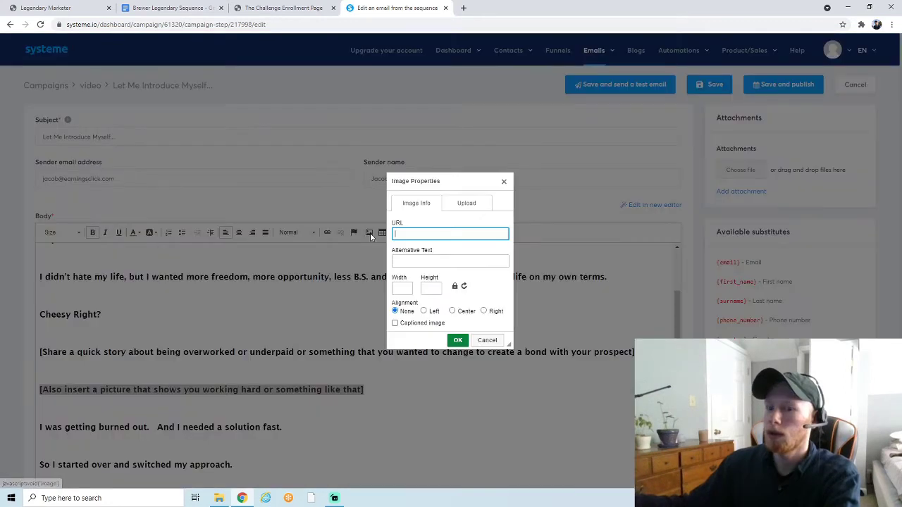
left_click(453, 208)
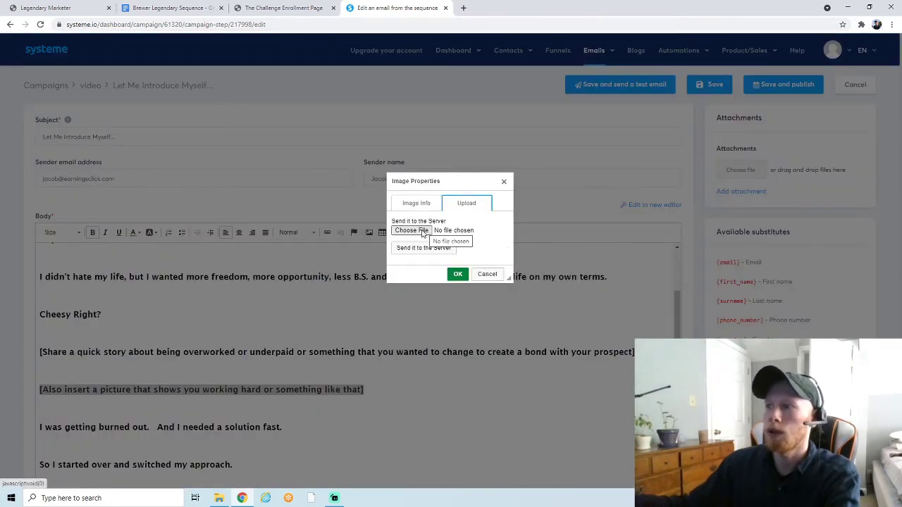
left_click(415, 231)
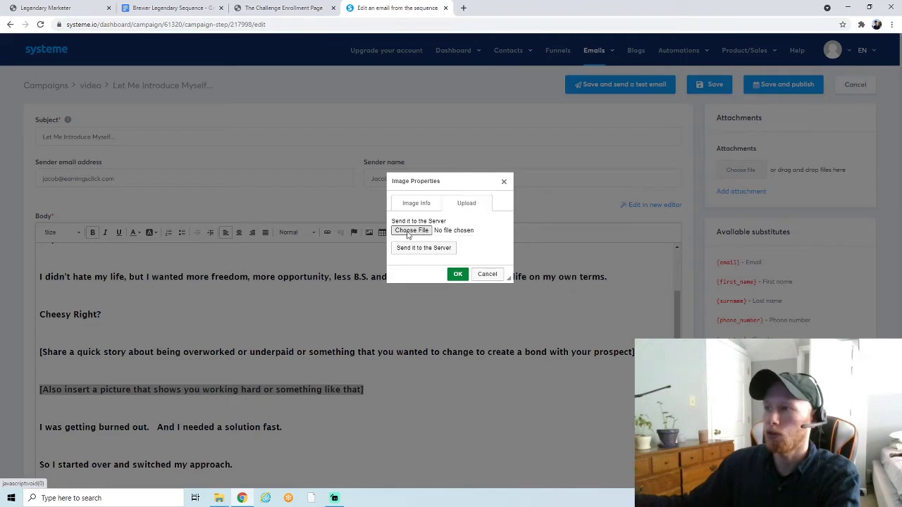
scroll(190, 133, "down", 3)
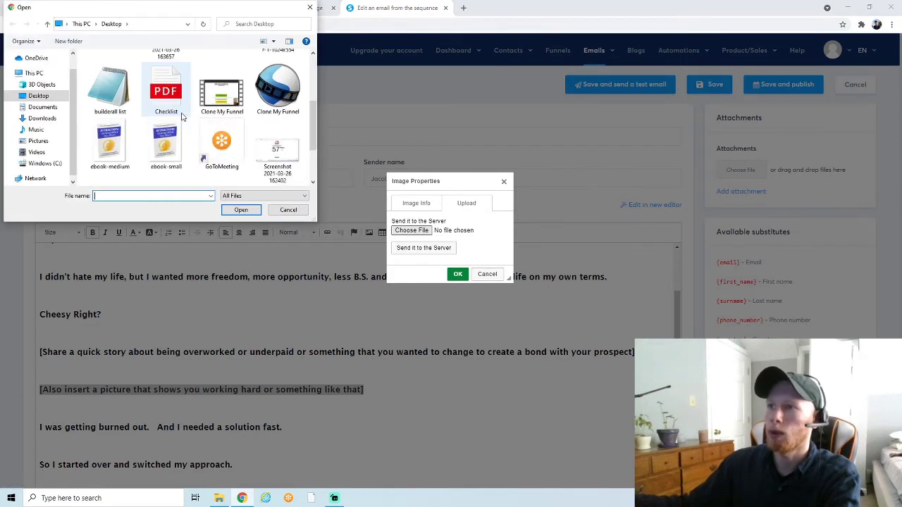
scroll(231, 131, "down", 2)
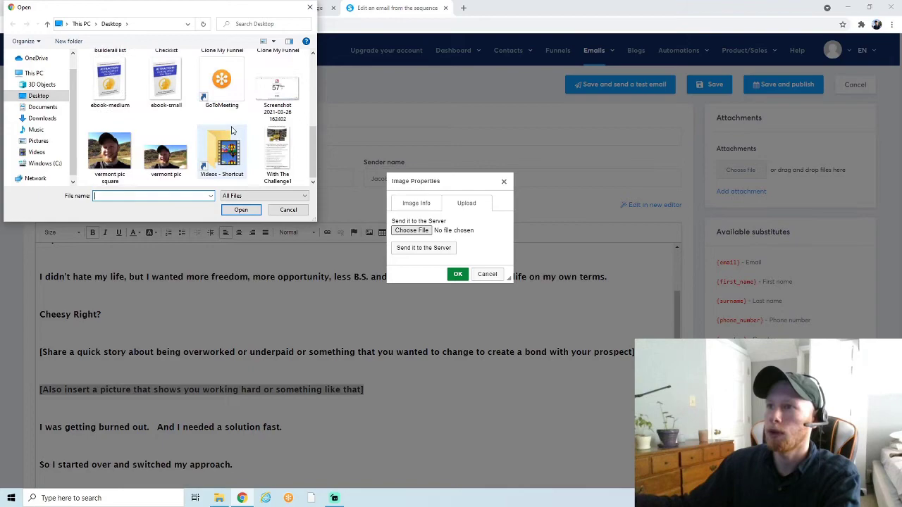
left_click(109, 151)
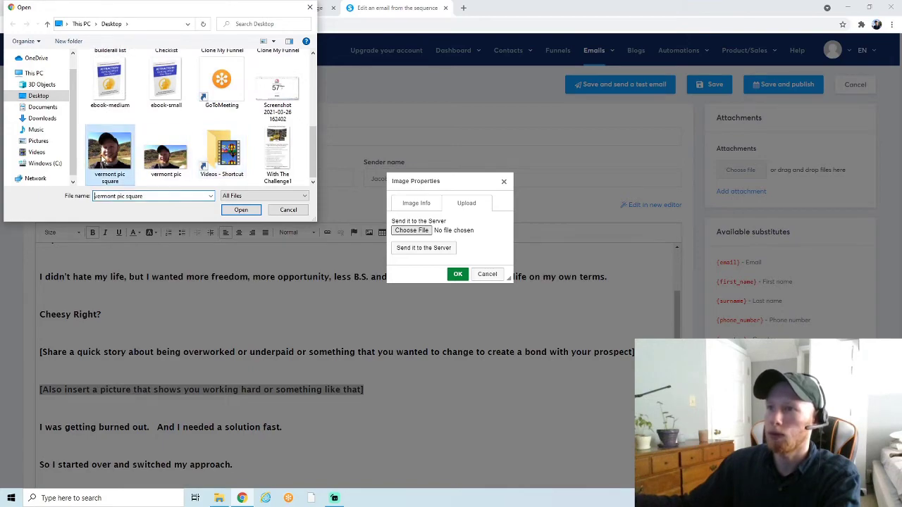
left_click(249, 209)
key("Return")
- Resize the inserted vermont photo down to a small thumbnail below the story prompt
scroll(348, 297, "up", 3)
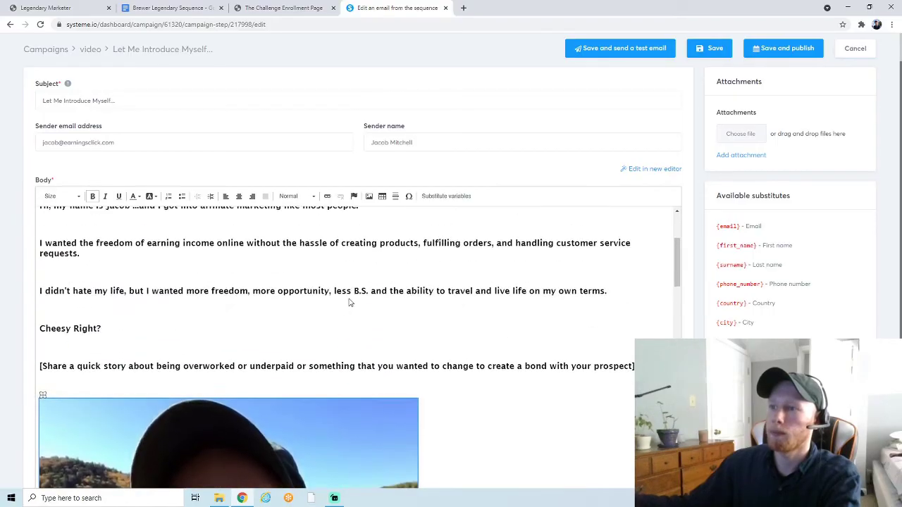
scroll(349, 302, "down", 2)
scroll(348, 299, "down", 4)
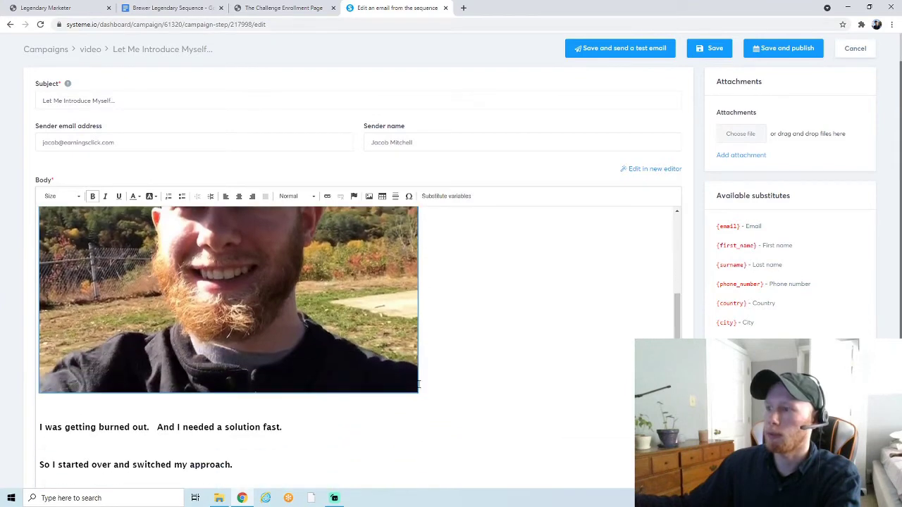
left_click_drag(416, 391, 188, 237)
scroll(212, 294, "up", 3)
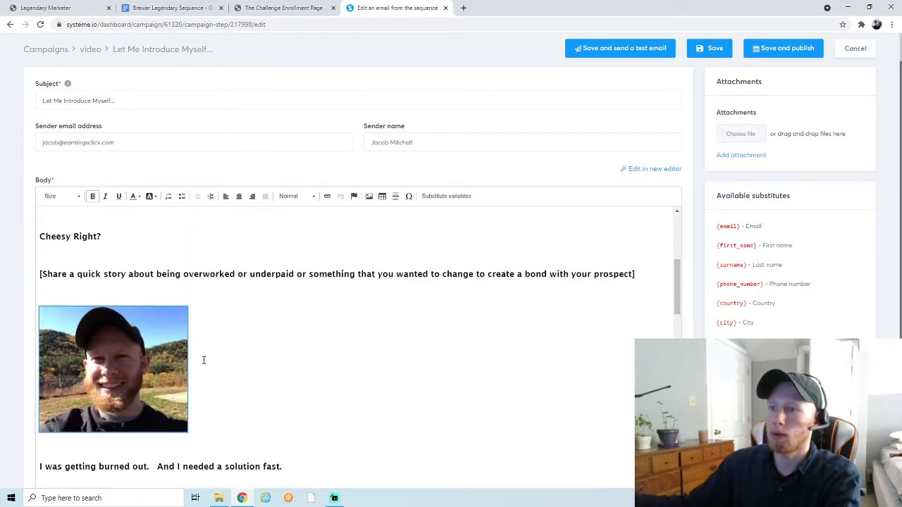
left_click_drag(188, 431, 169, 415)
left_click(220, 378)
- Select the 'Sign Up With Legendary Marketer' link text further down the email
left_click_drag(156, 274, 497, 275)
left_click(247, 319)
scroll(249, 322, "down", 6)
scroll(249, 322, "down", 3)
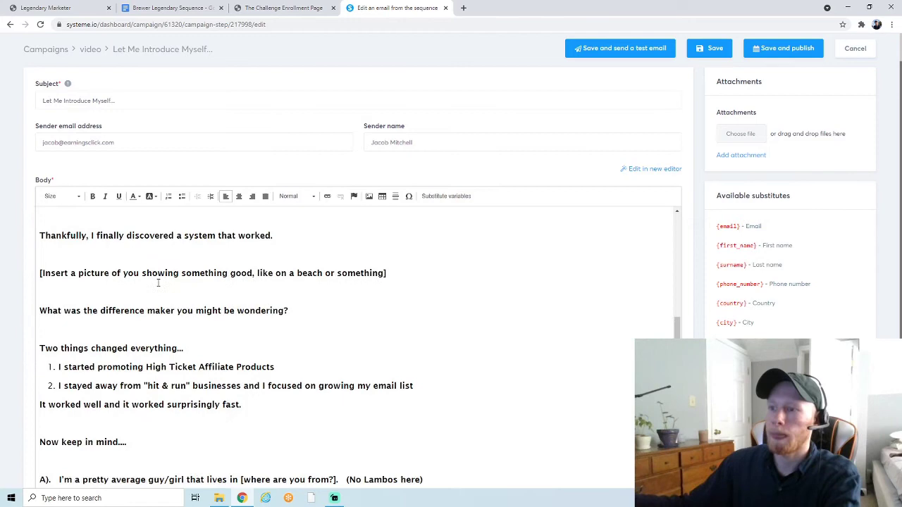
scroll(240, 324, "down", 1)
scroll(137, 290, "down", 6)
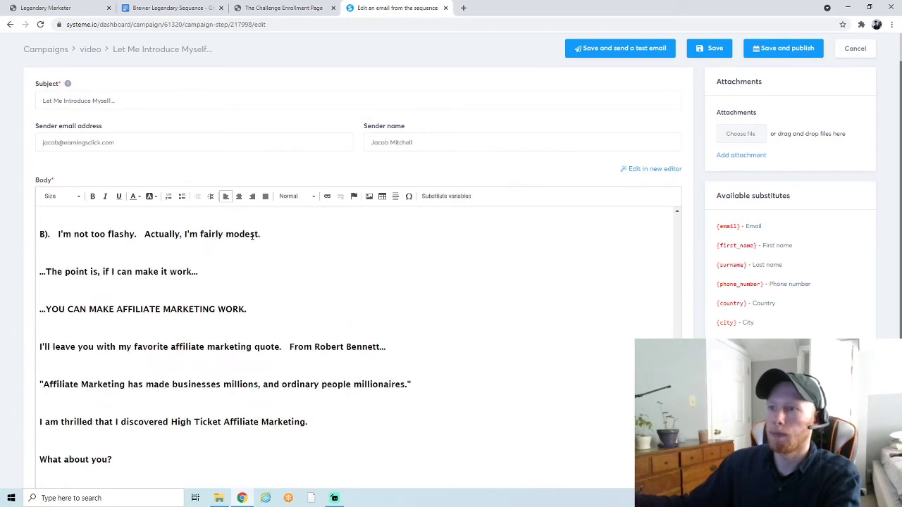
scroll(67, 301, "down", 5)
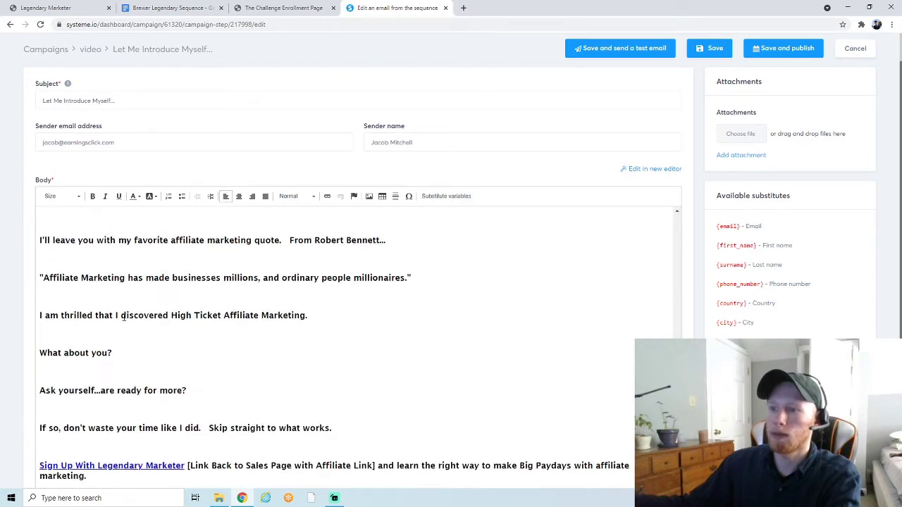
left_click_drag(185, 384, 43, 385)
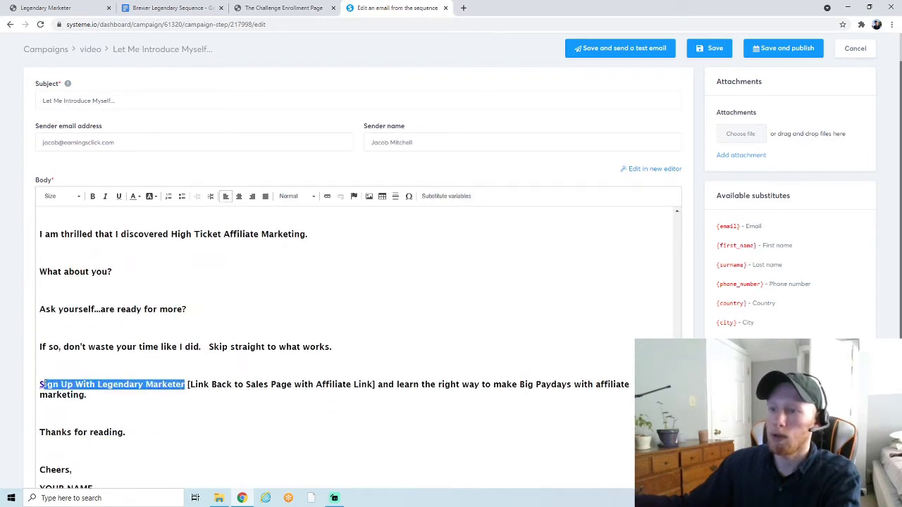
- Point the 'Sign Up With Legendary Marketer' link to the pasted affiliate enroll URL
left_click(327, 195)
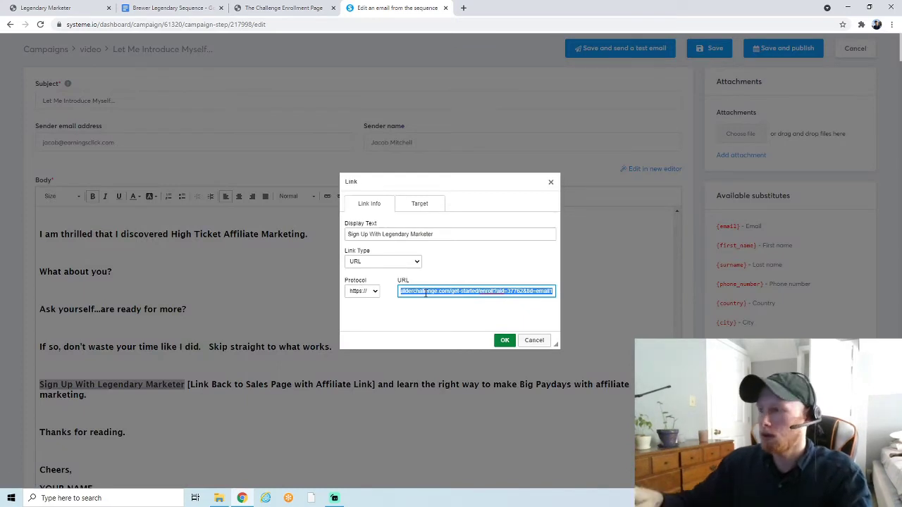
key("BackSpace")
type("ebusinessbuilderchallenge.com/get-started/enroll?aid=42573")
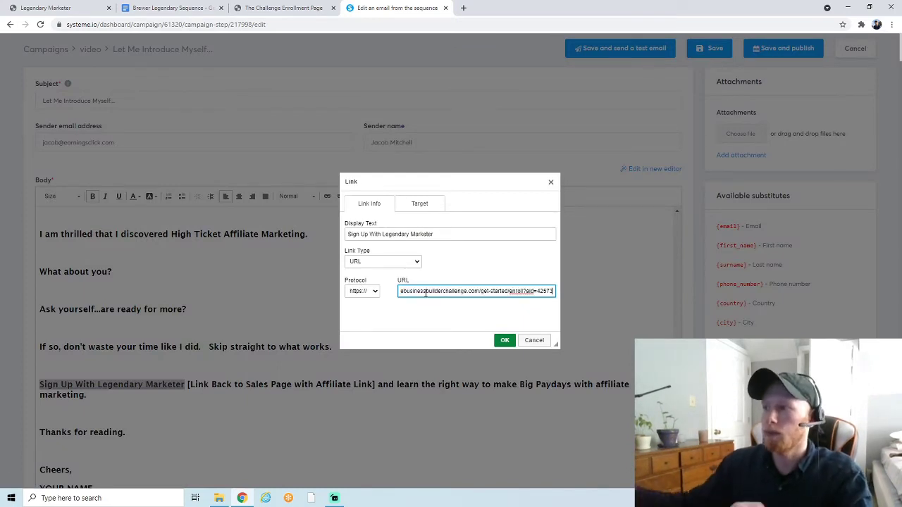
left_click(504, 340)
left_click(212, 382)
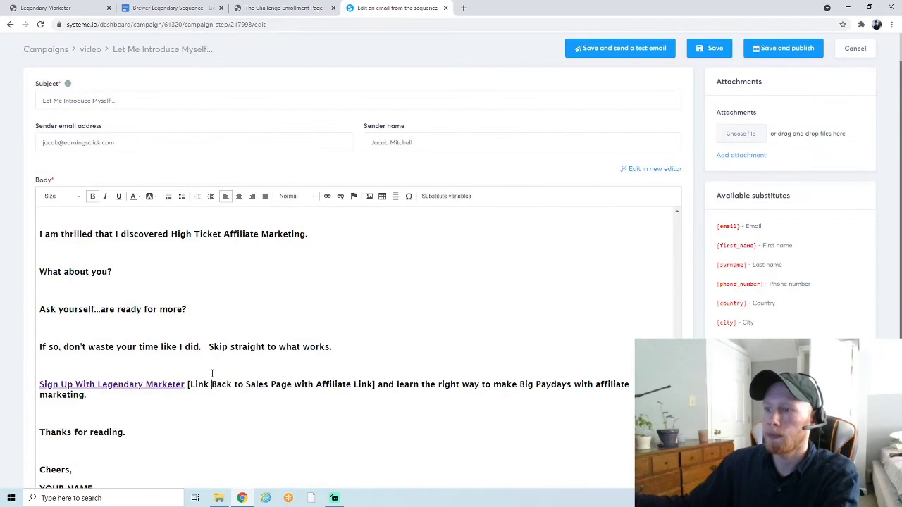
- Delete the '[Link Back to Sales Page with Affiliate Link]' placeholder and its extra space
left_click_drag(188, 386, 374, 388)
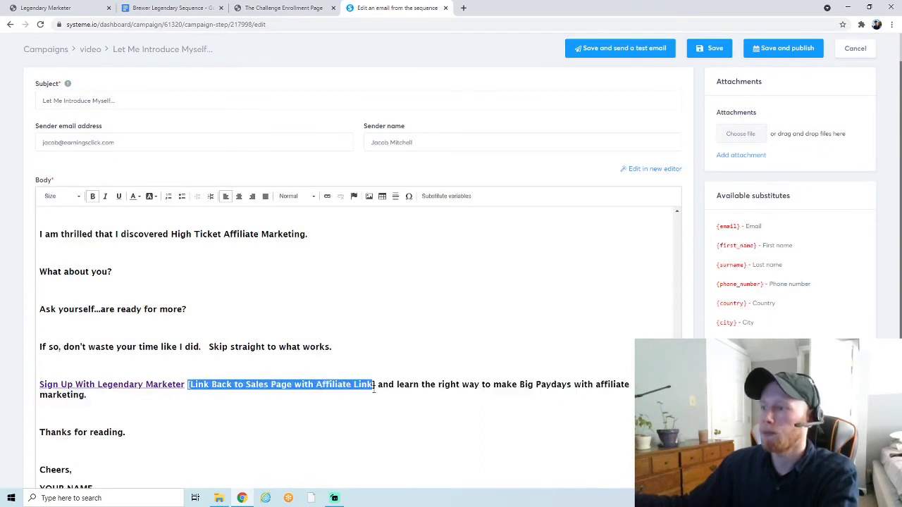
key("BackSpace")
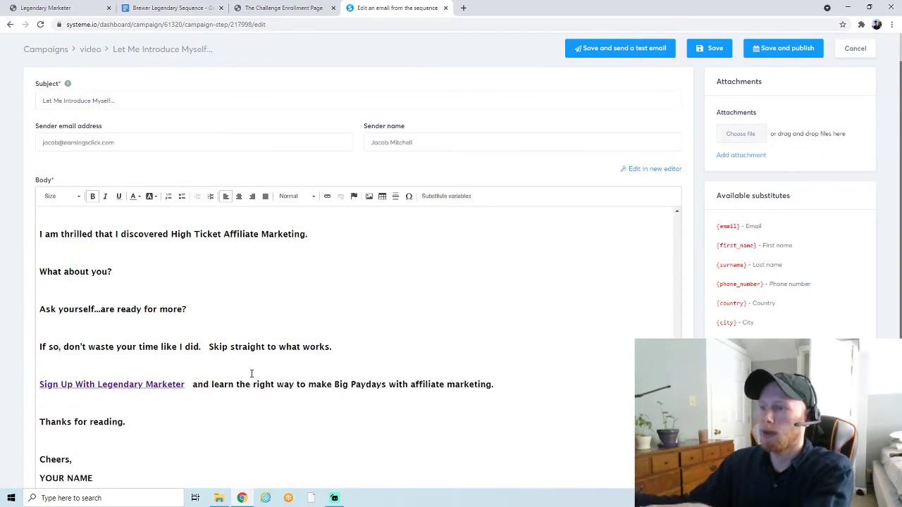
key("BackSpace")
- Replace 'YOUR NAME' in the sign-off with the sender's full name
scroll(227, 366, "down", 1)
left_click_drag(97, 457, 29, 459)
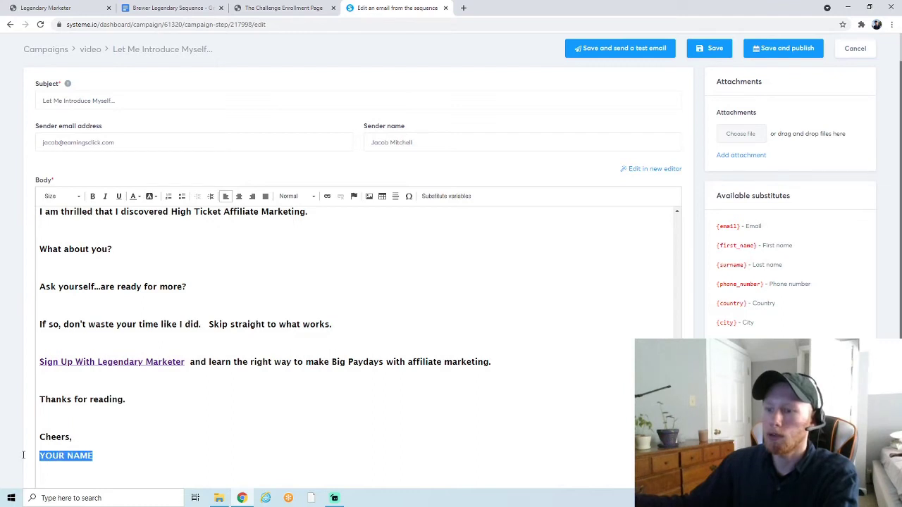
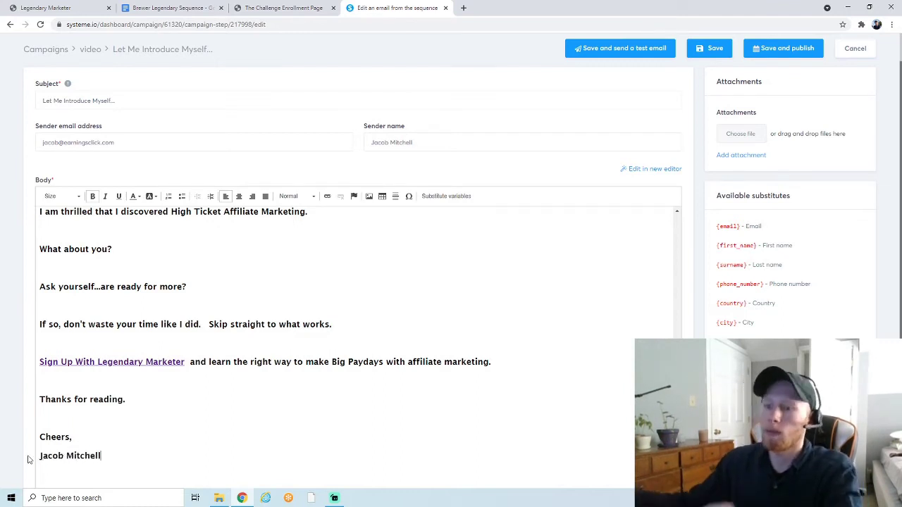
scroll(32, 456, "down", 1)
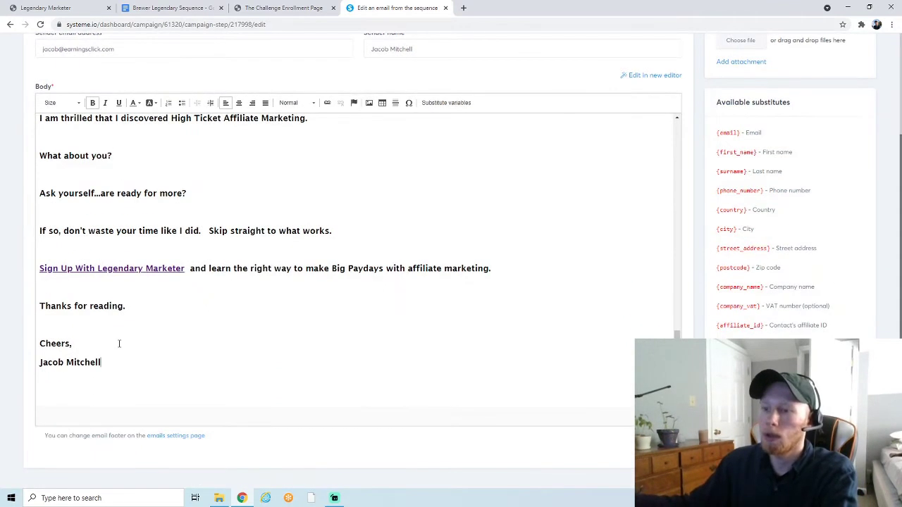
scroll(123, 350, "up", 2)
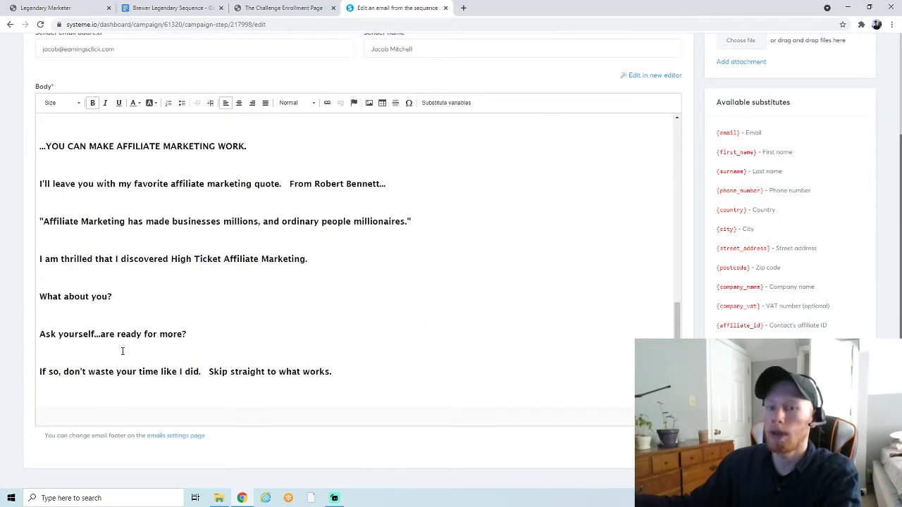
scroll(122, 350, "up", 9)
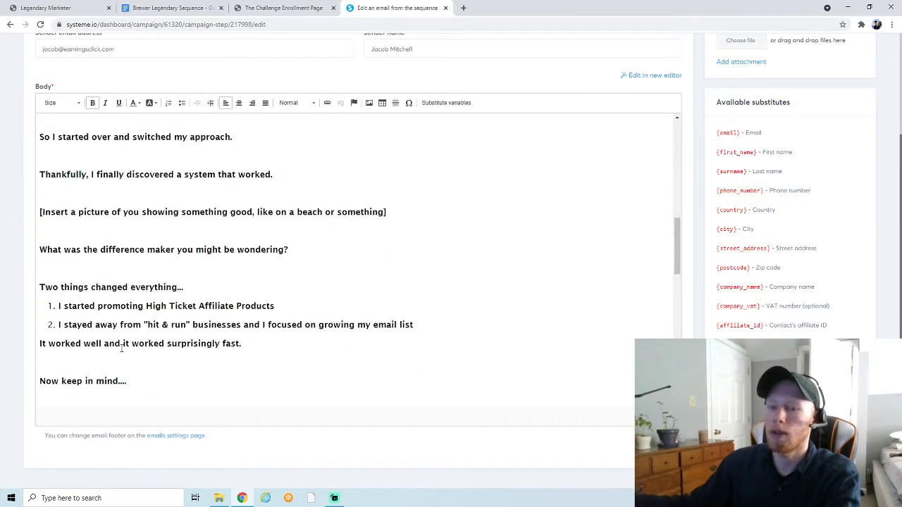
scroll(123, 345, "up", 5)
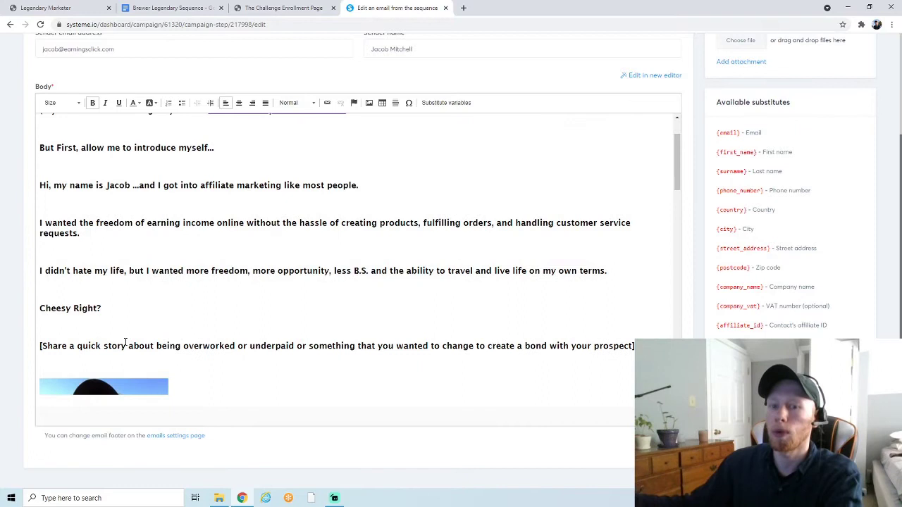
- Save the intro email and send a test copy to your own inbox
scroll(127, 339, "up", 1)
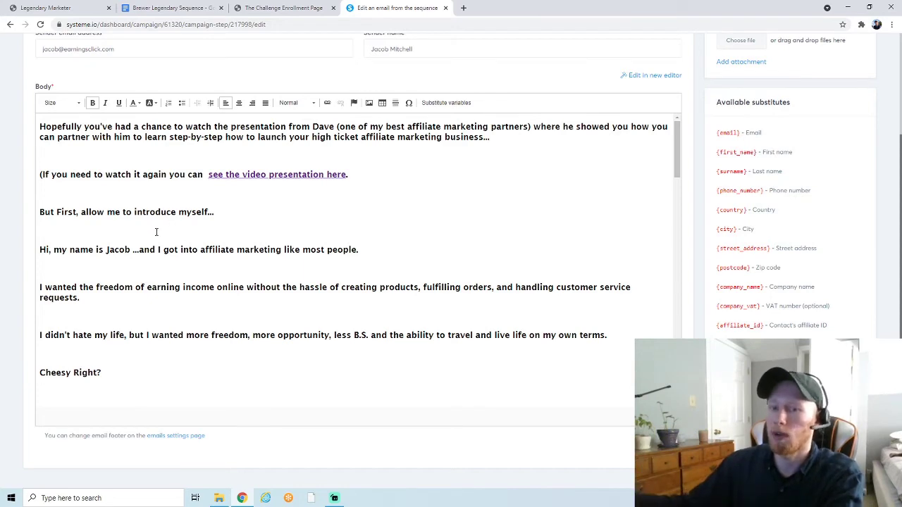
scroll(185, 219, "up", 2)
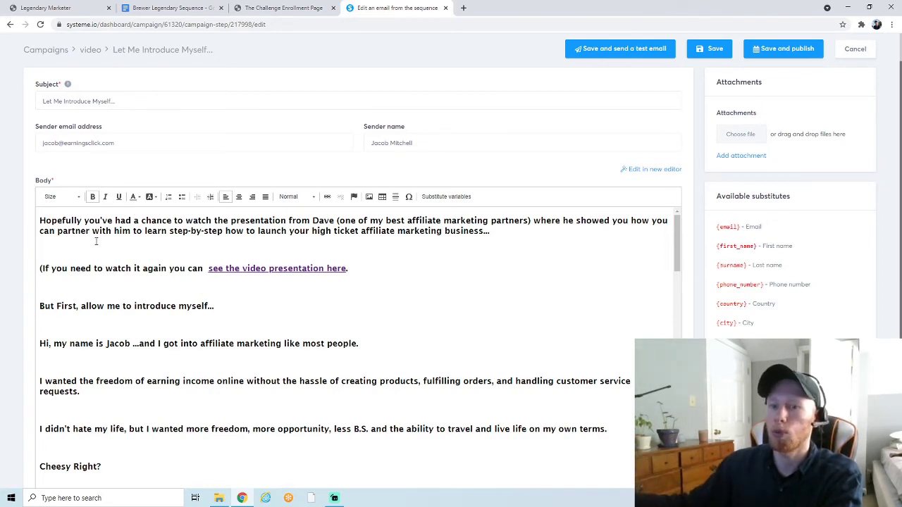
scroll(192, 249, "down", 1)
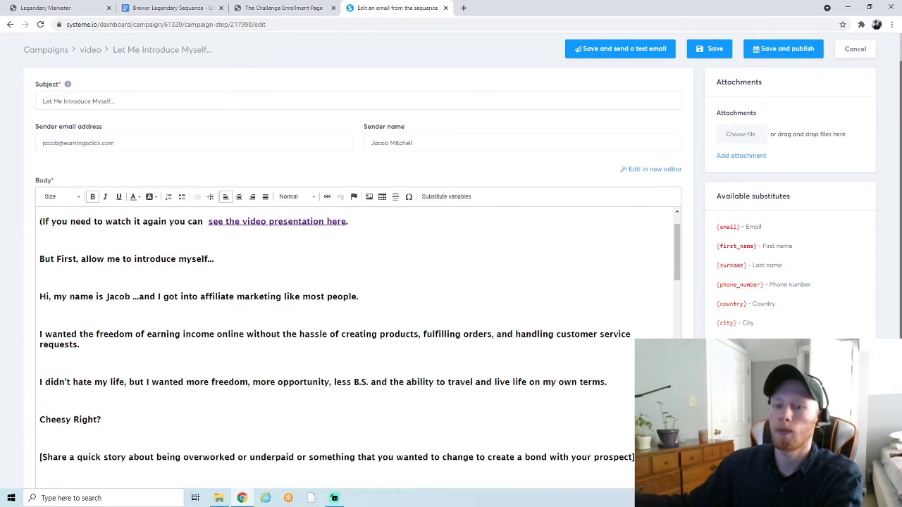
scroll(352, 338, "up", 2)
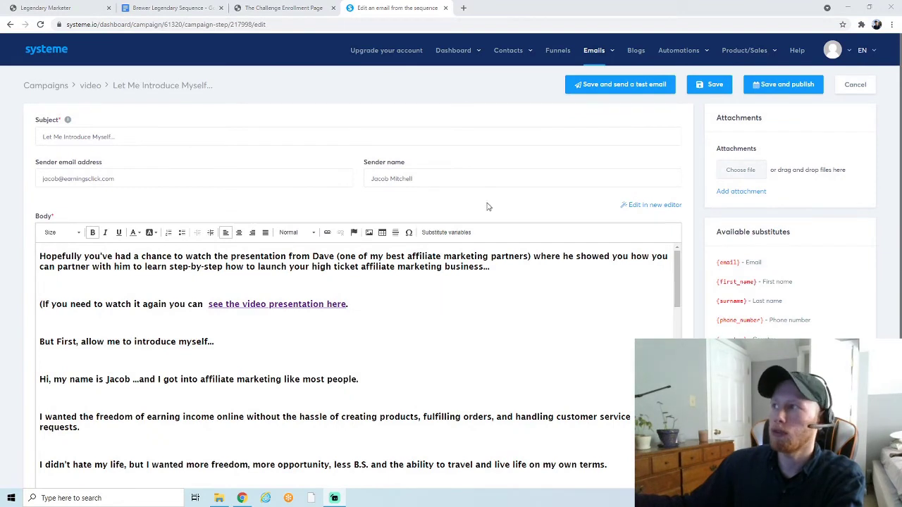
left_click(624, 86)
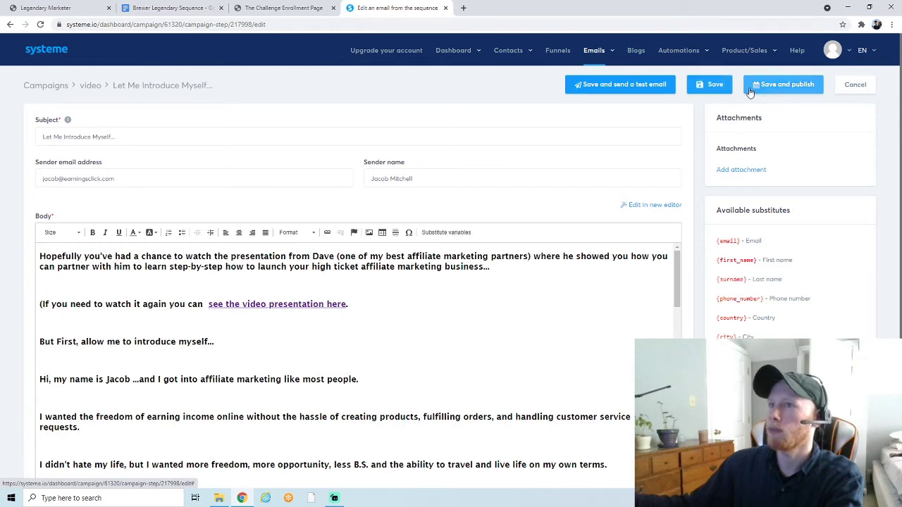
- In the publish dialog, set the sending delay to 1 day
left_click(796, 91)
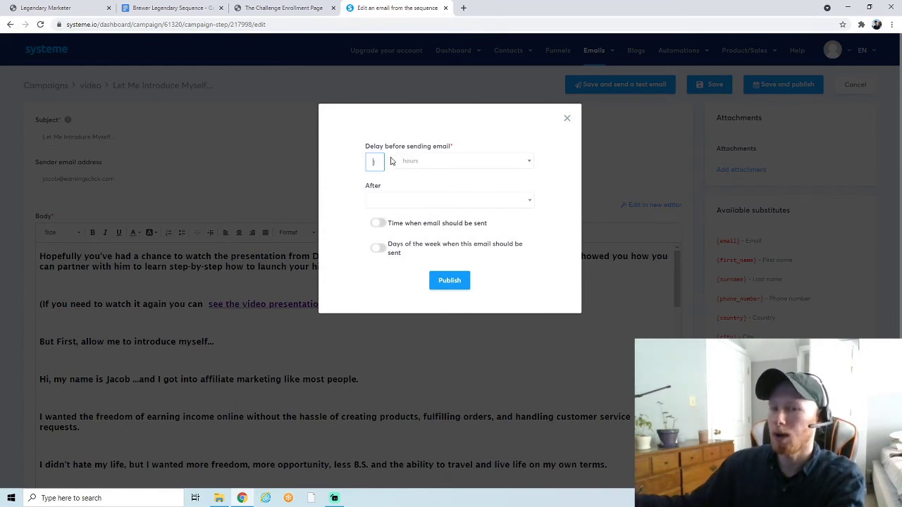
left_click(425, 166)
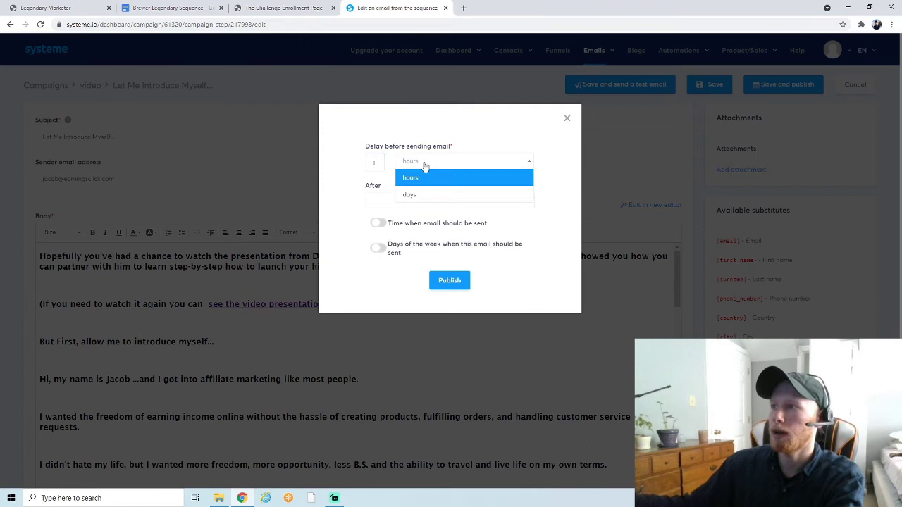
left_click(379, 162)
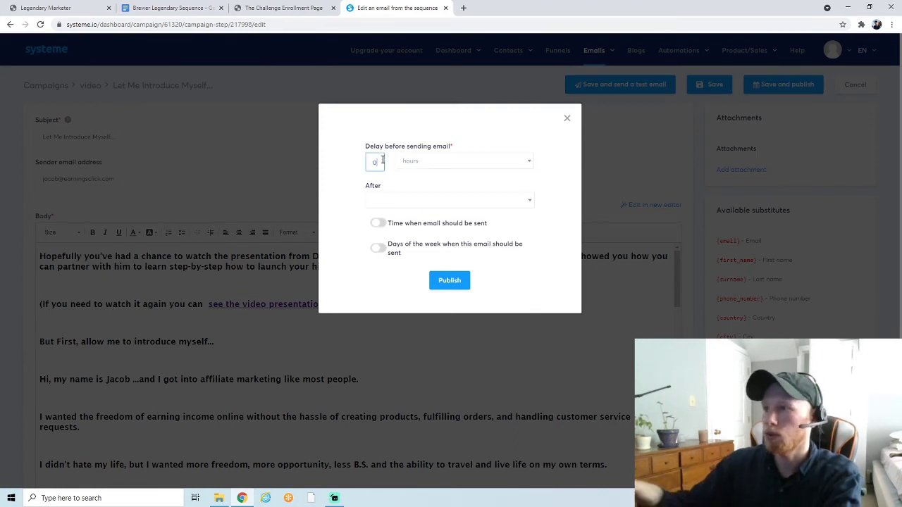
left_click(350, 162)
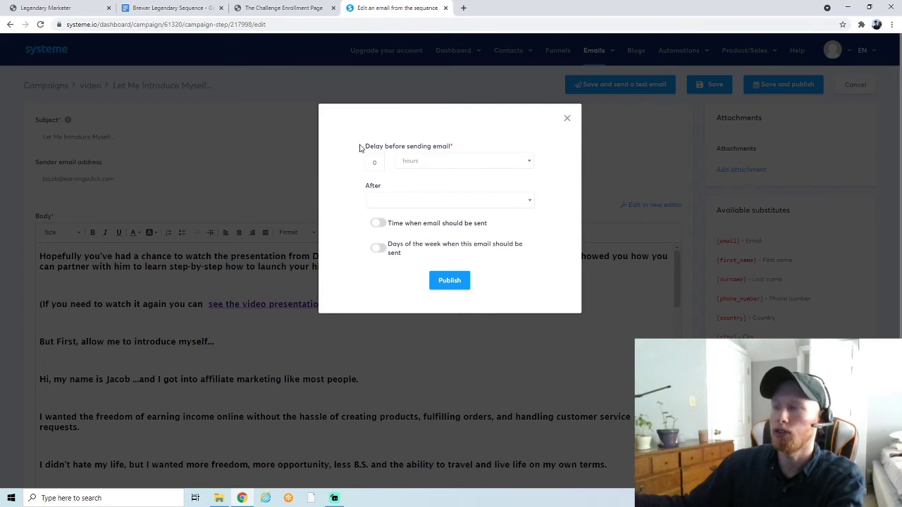
left_click(381, 159)
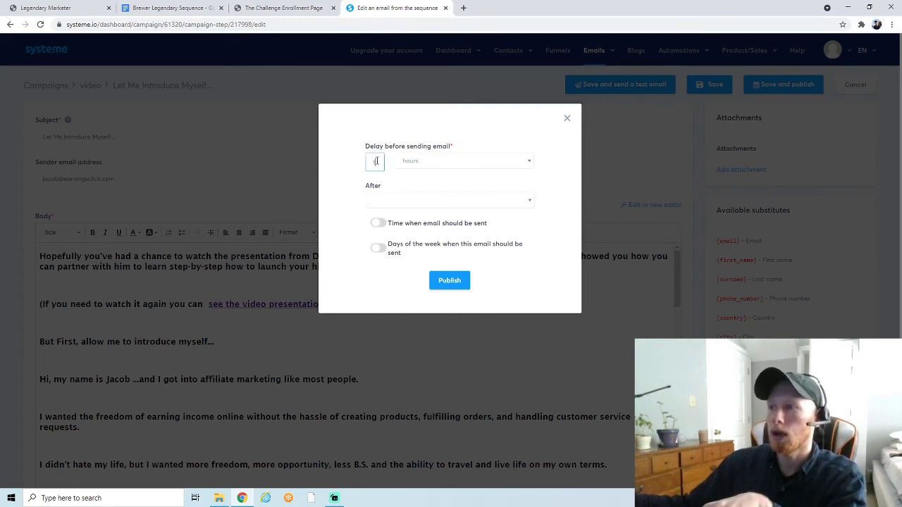
left_click(409, 168)
left_click(417, 194)
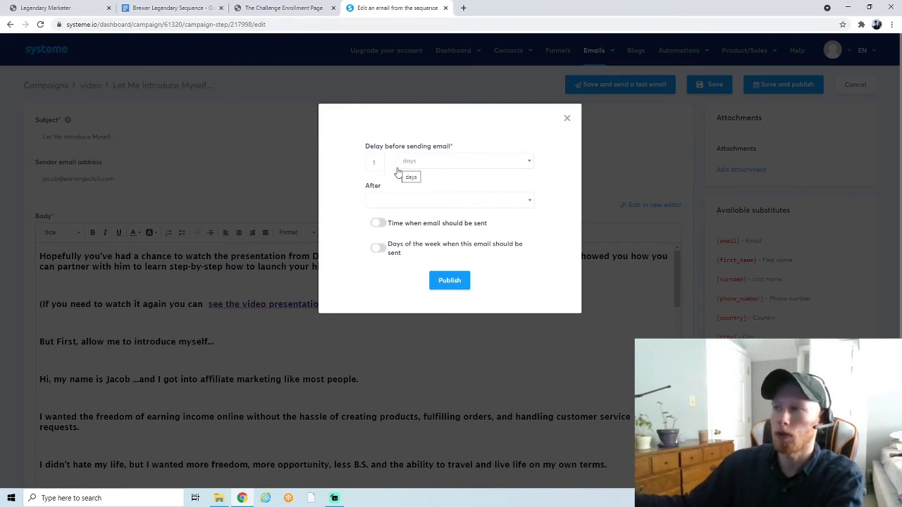
- Toggle the weekday restriction off again, close the dialog unpublished, and save the email
left_click(379, 248)
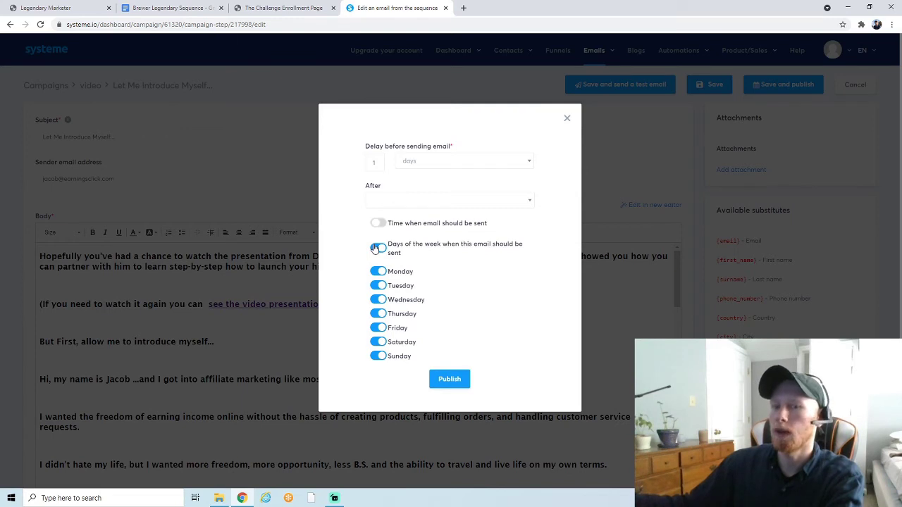
left_click(377, 248)
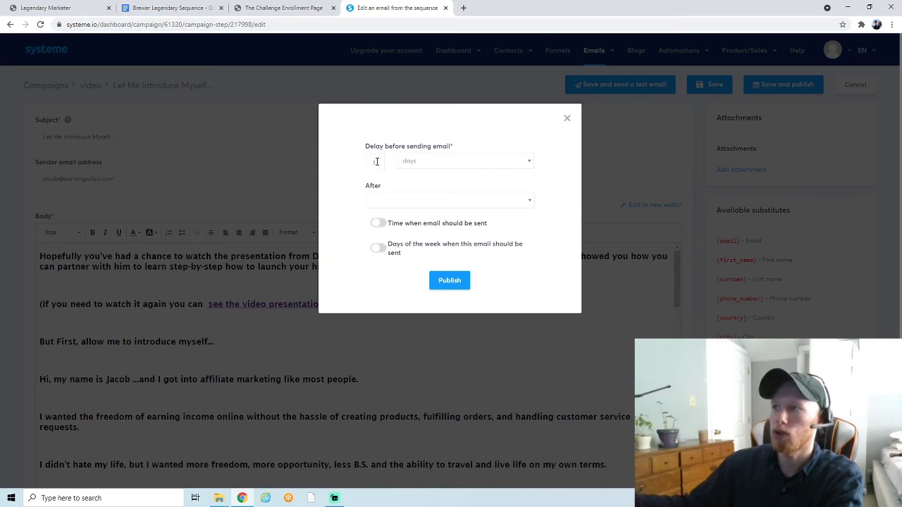
left_click(566, 117)
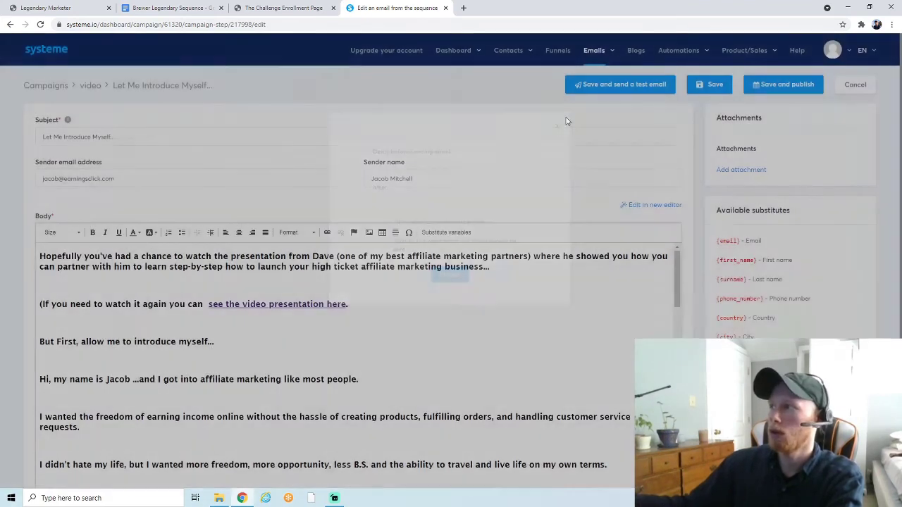
left_click(731, 89)
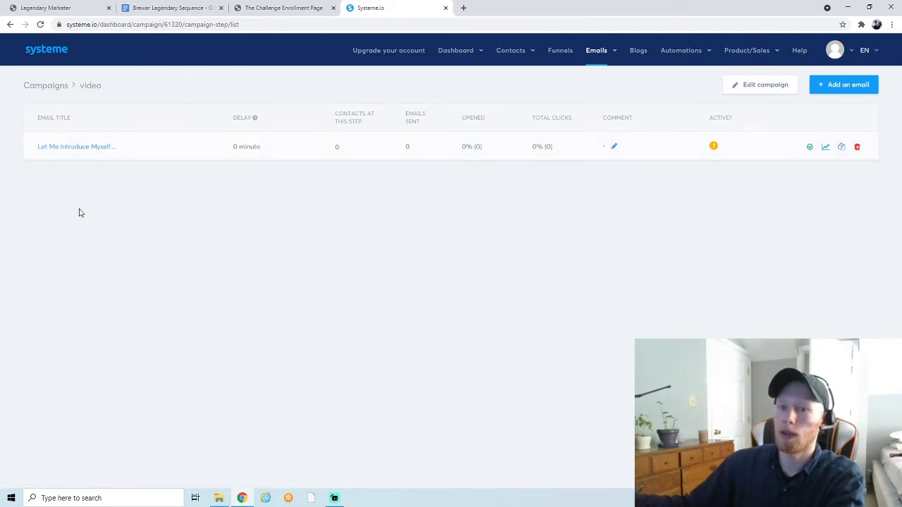
left_click(169, 8)
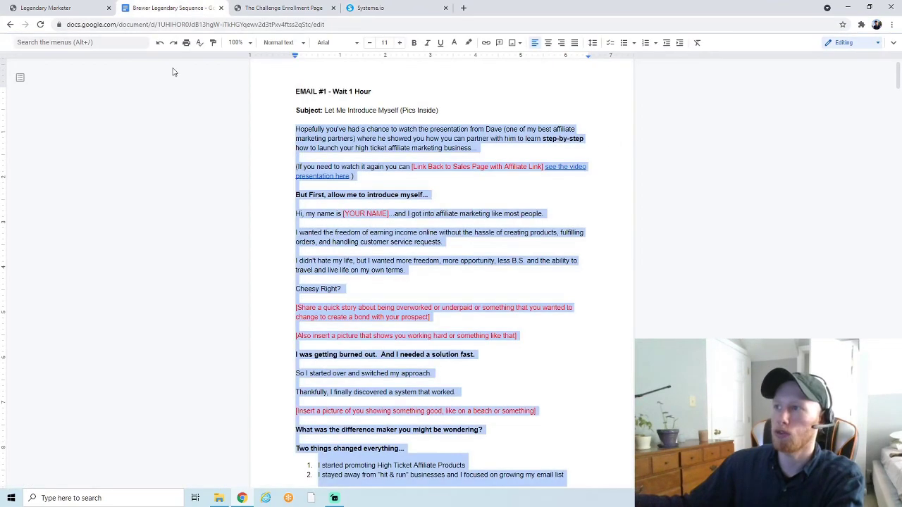
left_click(437, 198)
scroll(437, 197, "down", 2)
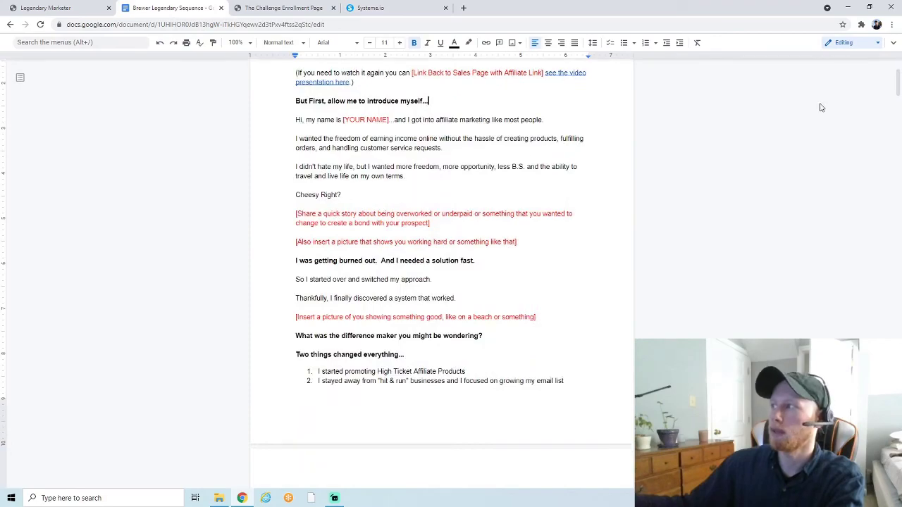
left_click_drag(898, 83, 898, 319)
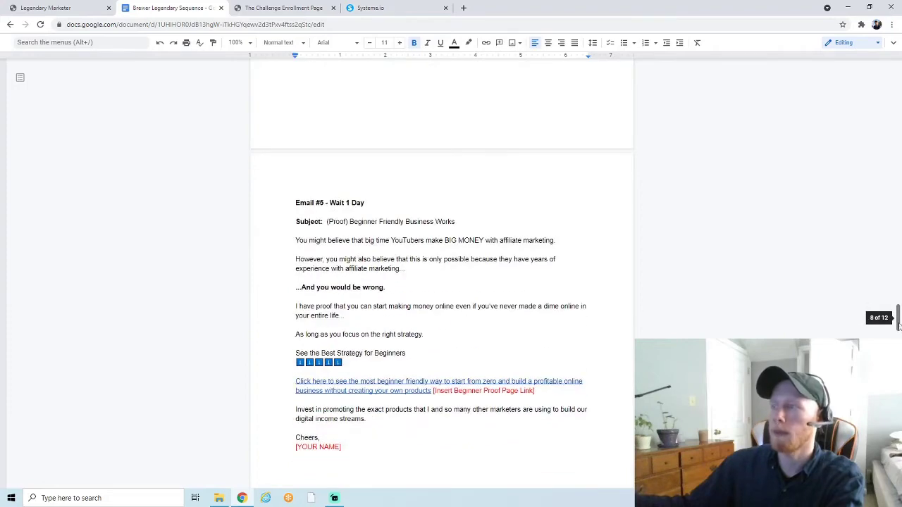
scroll(522, 281, "down", 1)
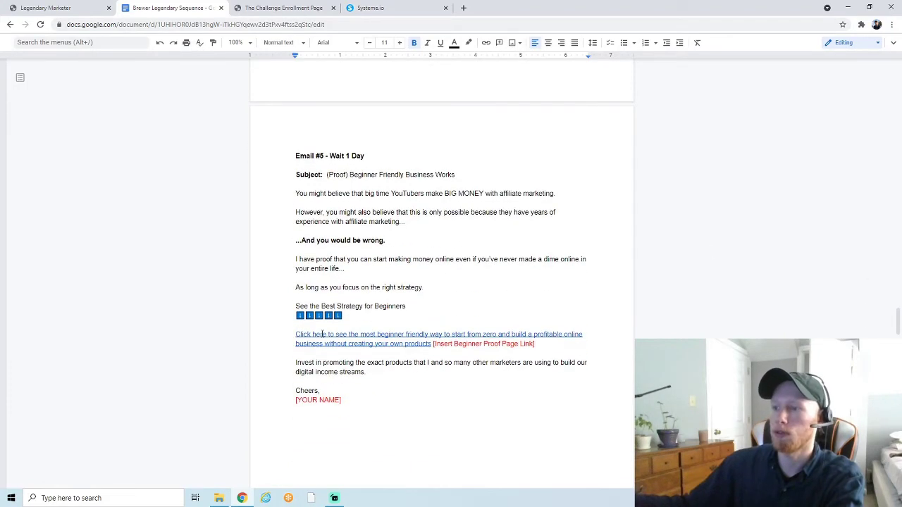
left_click(366, 8)
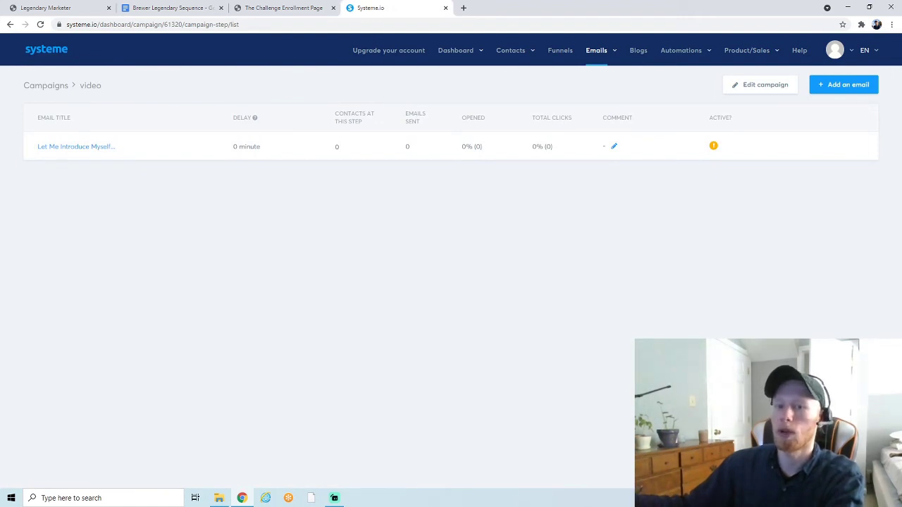
- Open the automation rules of the video funnel's Squeeze page step
left_click(560, 50)
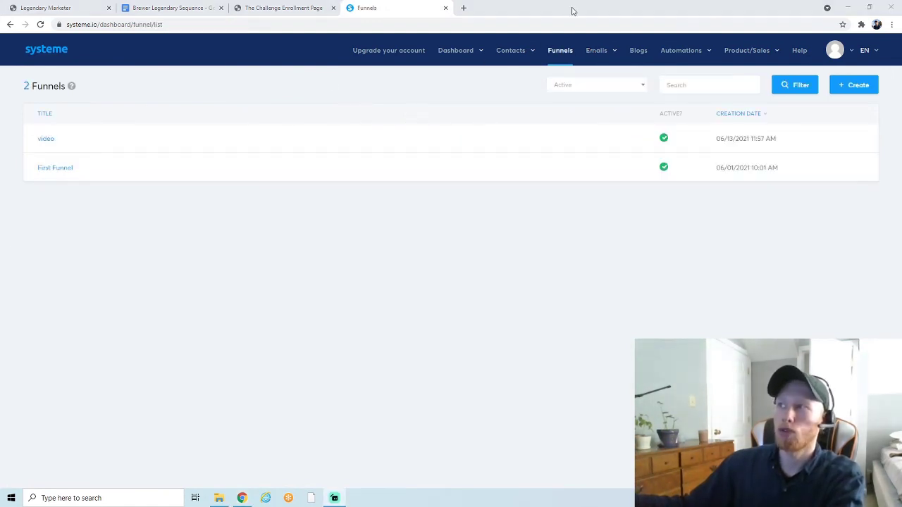
left_click(48, 140)
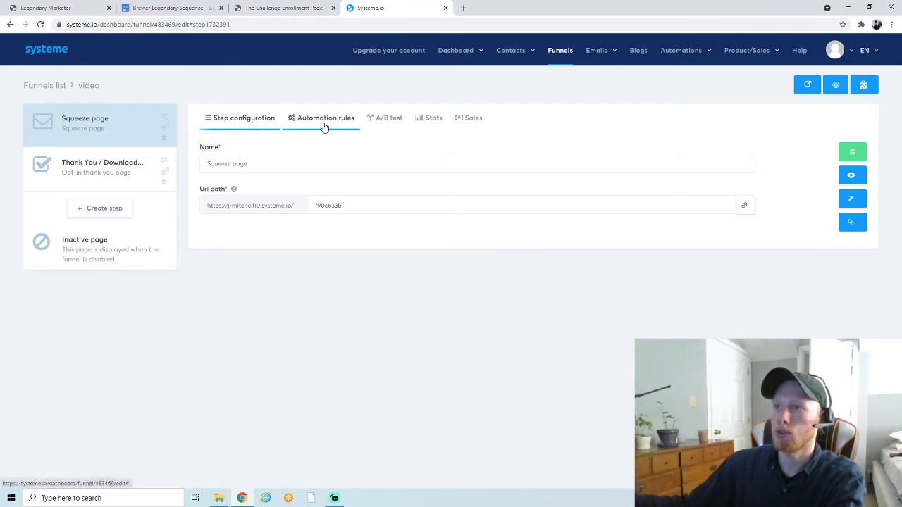
left_click(127, 125)
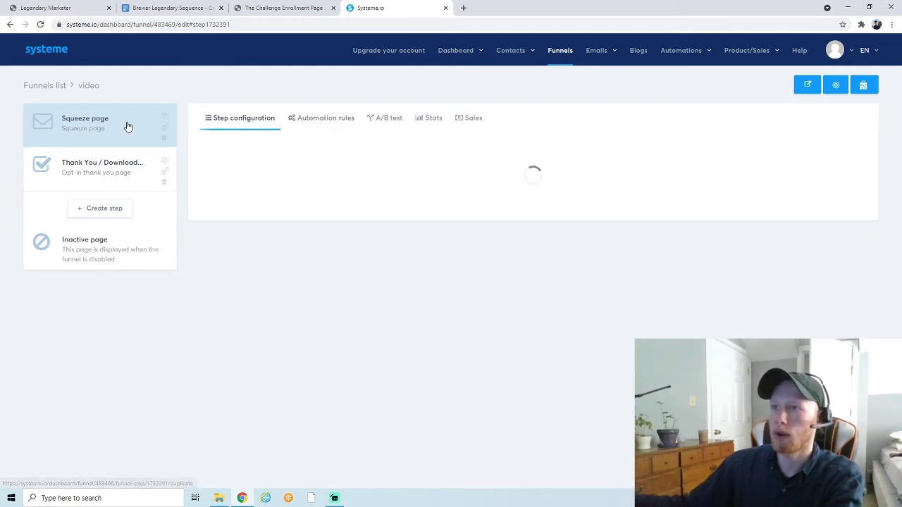
left_click(301, 121)
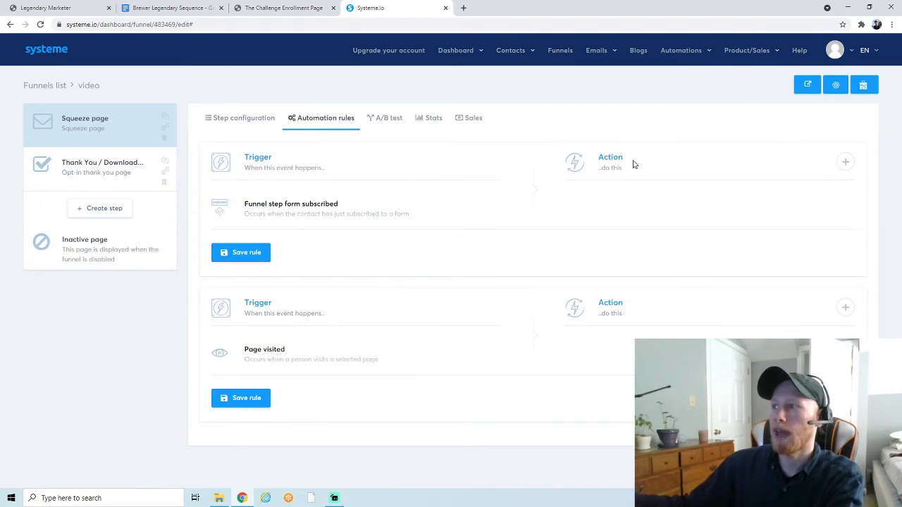
- Add a 'Subscribe to campaign: video' action to the form-subscribed rule and save it
left_click(845, 162)
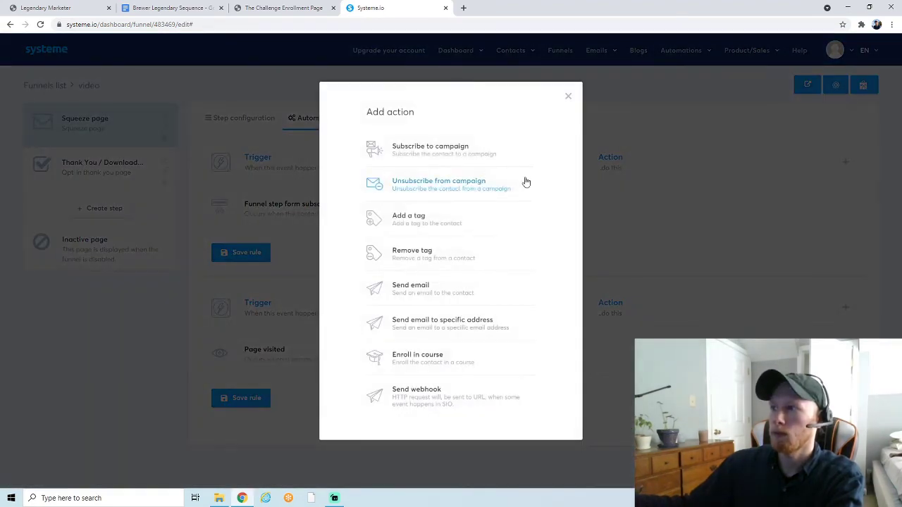
left_click(409, 155)
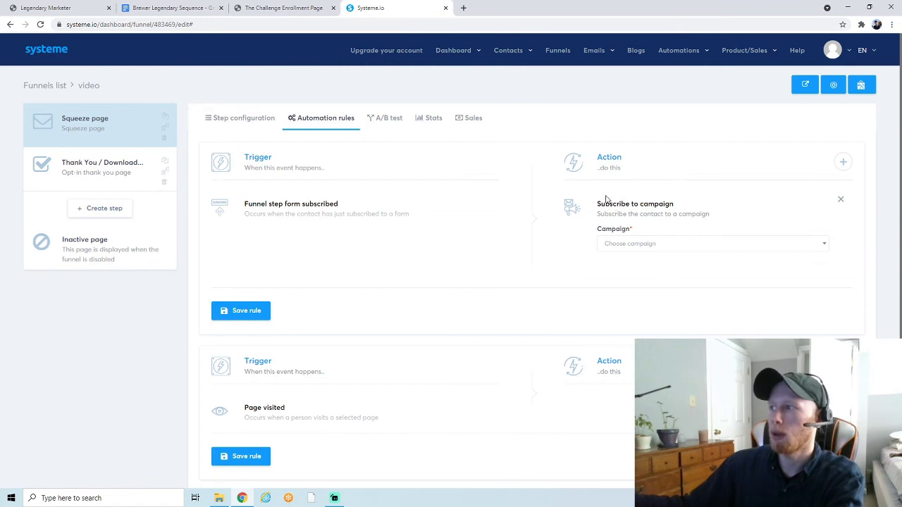
left_click_drag(598, 200, 665, 204)
left_click(682, 205)
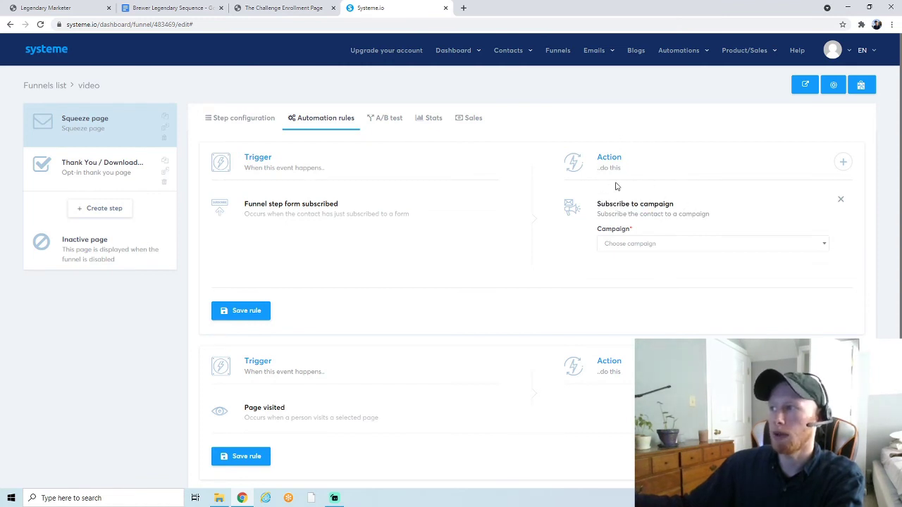
left_click(654, 244)
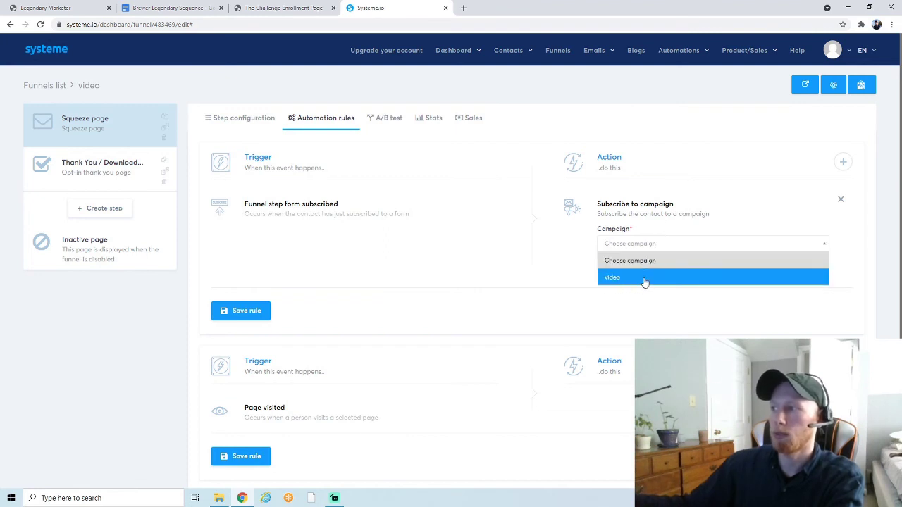
left_click(644, 278)
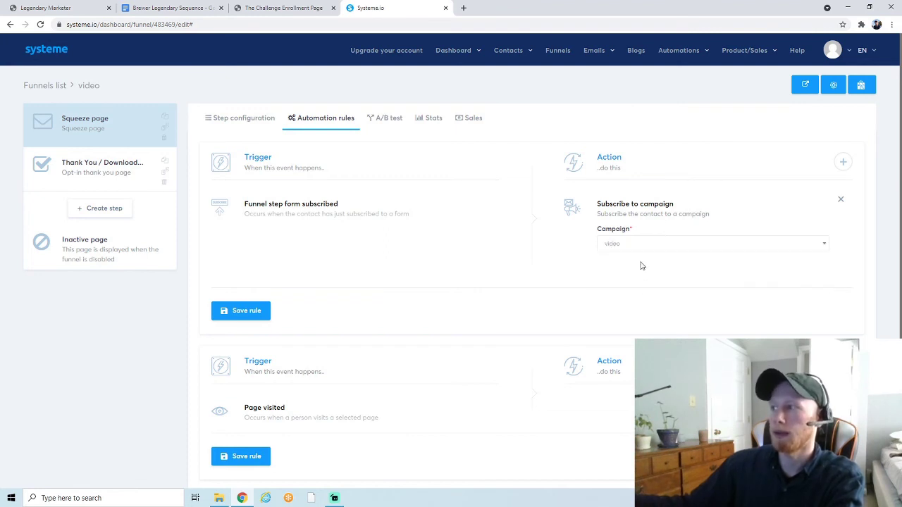
left_click(234, 316)
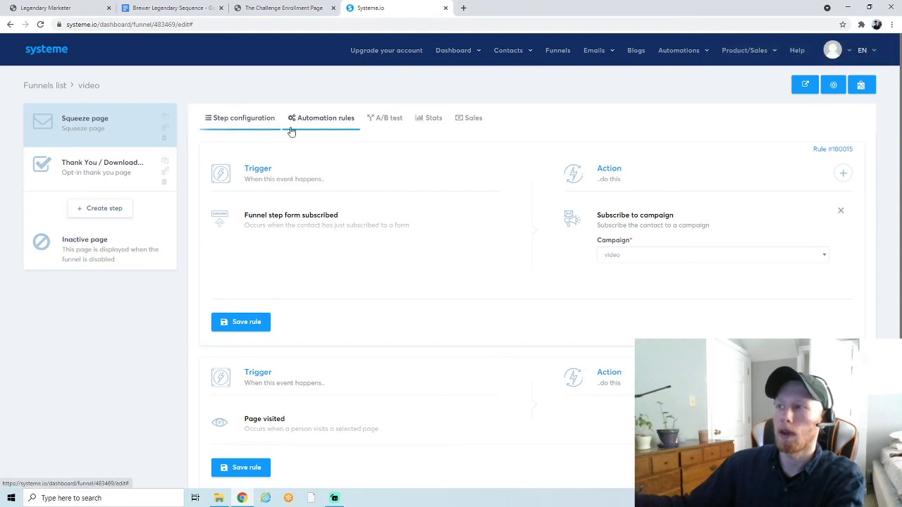
- Preview the live squeeze page in a new tab, then close that tab
left_click(106, 134)
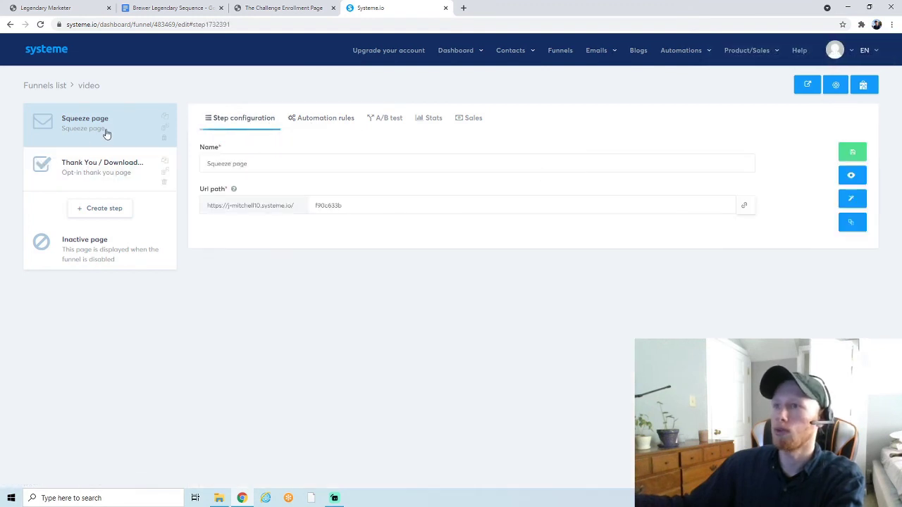
left_click(851, 176)
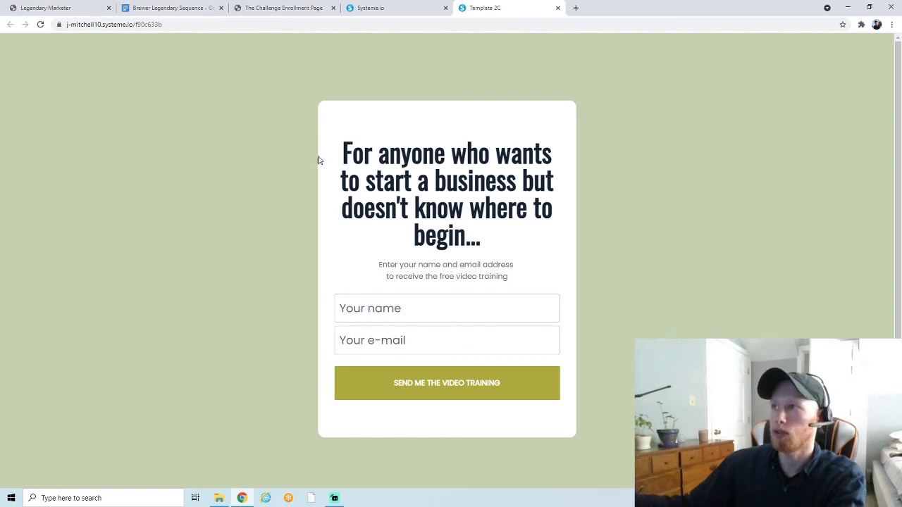
key("ctrl+w")
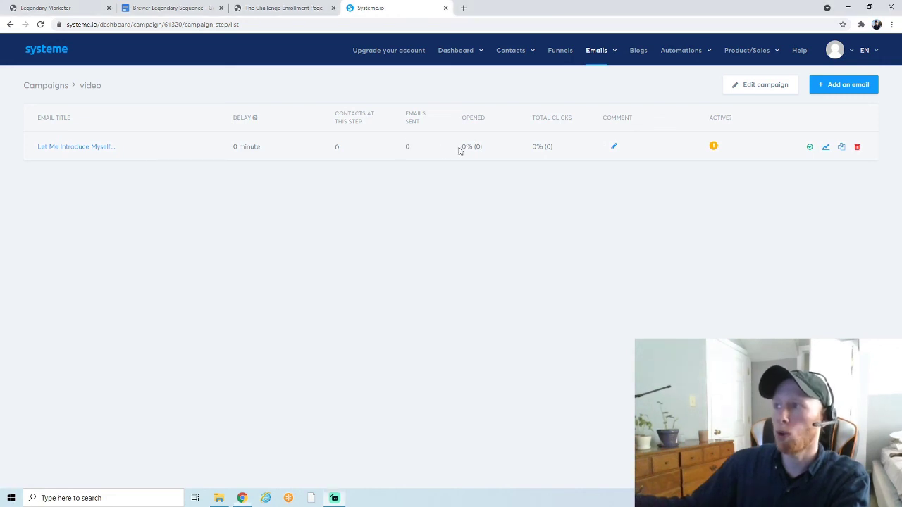
left_click_drag(459, 147, 577, 153)
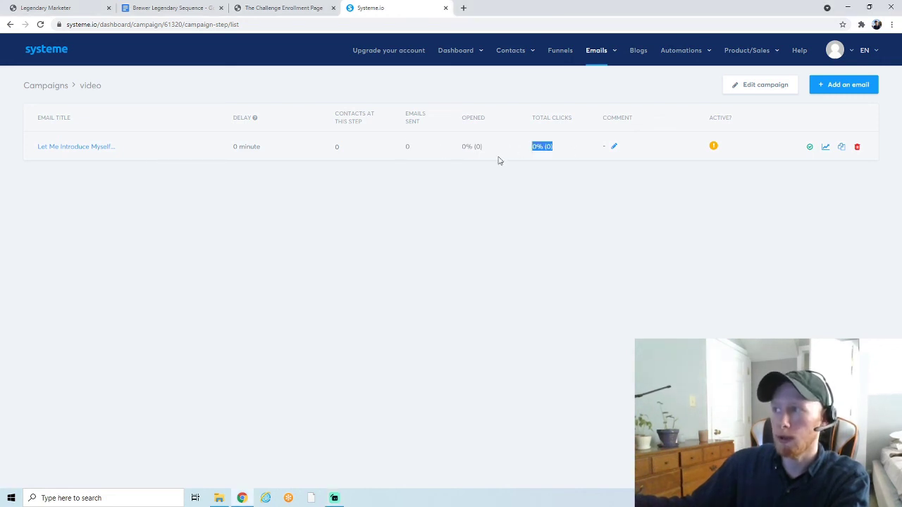
left_click_drag(485, 149, 460, 152)
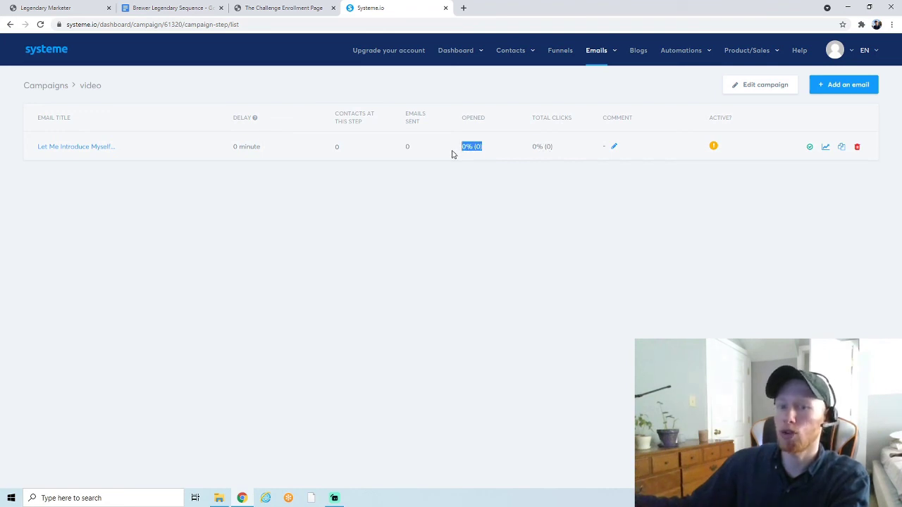
left_click(532, 146)
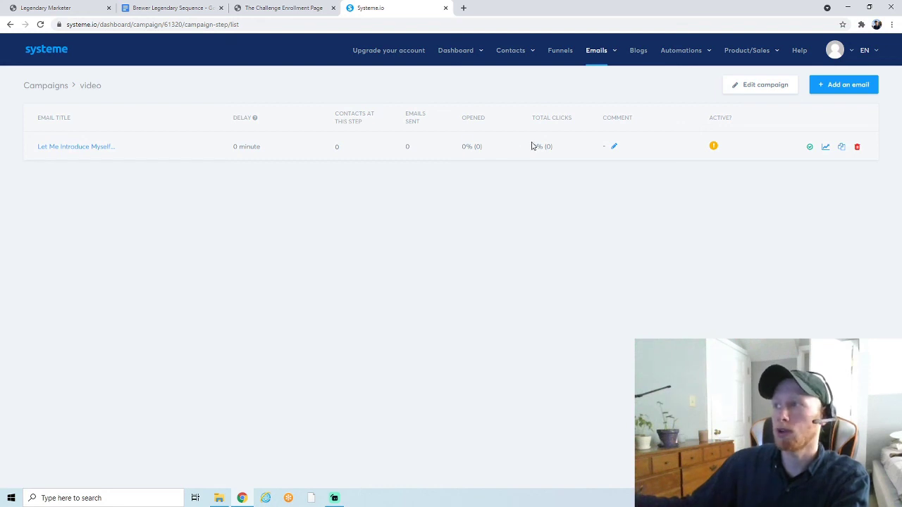
left_click_drag(557, 153, 523, 152)
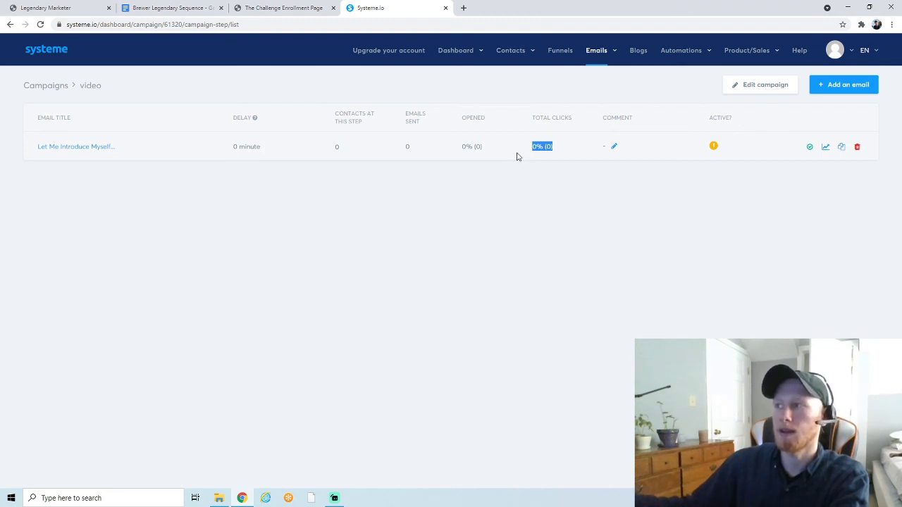
left_click(515, 143)
left_click_drag(487, 147, 456, 152)
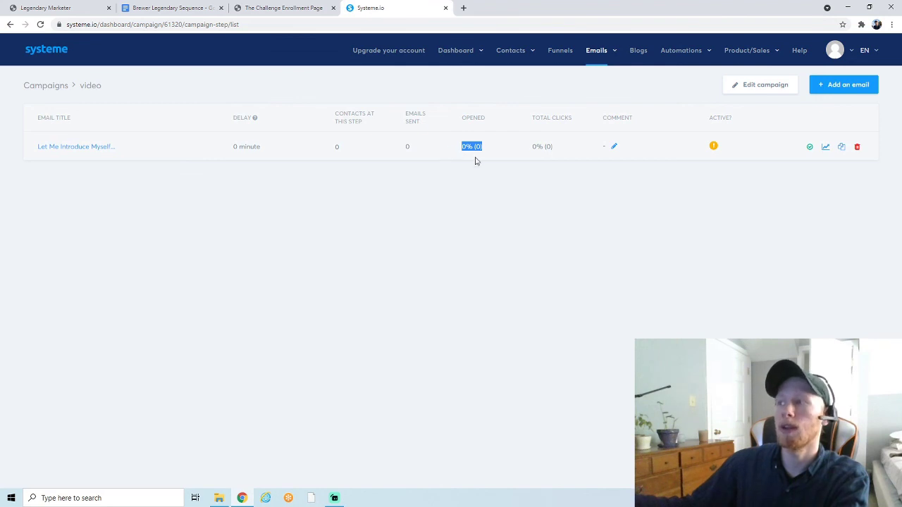
left_click_drag(562, 151, 533, 154)
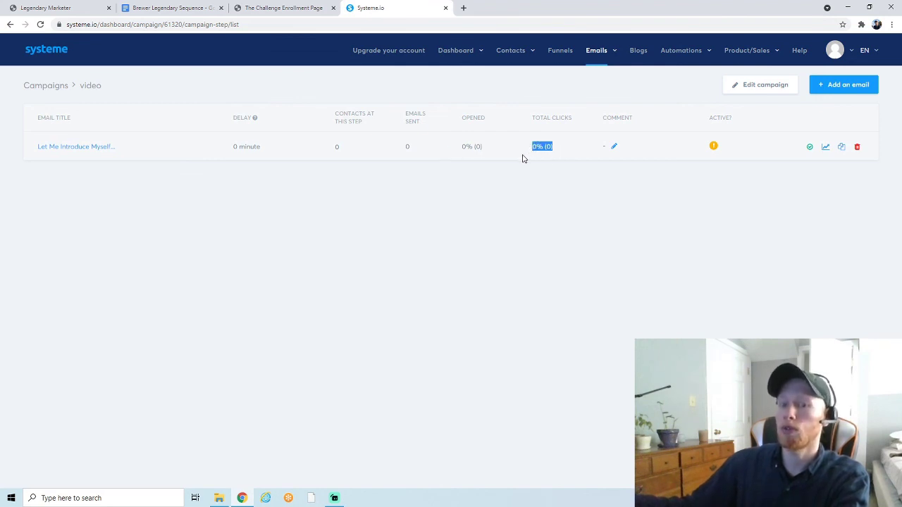
left_click(518, 156)
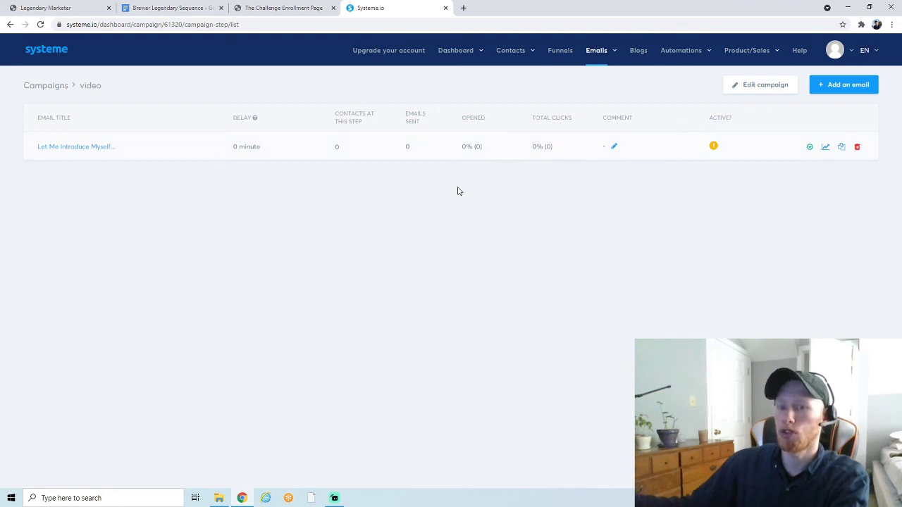